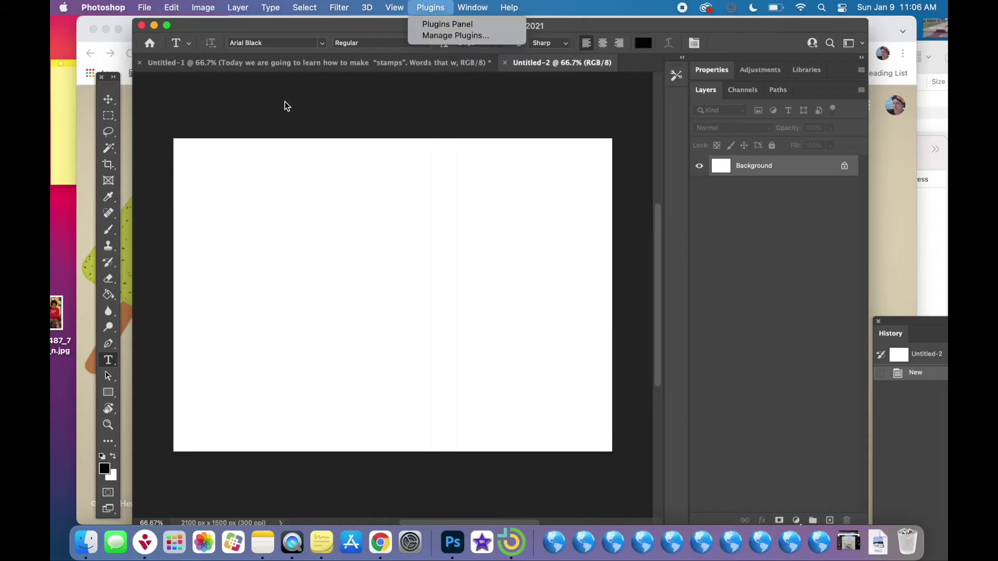
Set the foreground colour to near-black.
{"action": "left_click", "coordinate": [285, 104]}
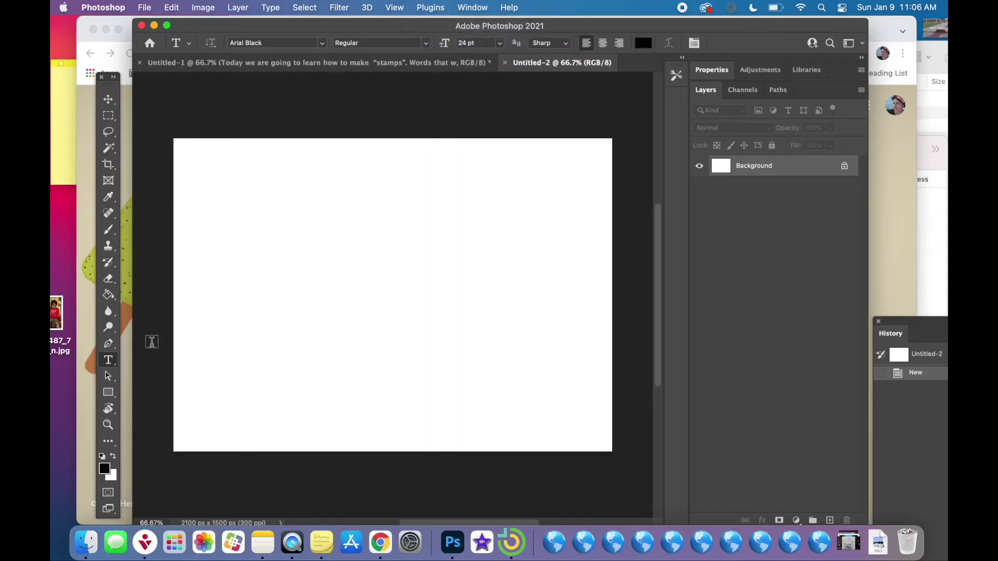
{"action": "left_click", "coordinate": [104, 469]}
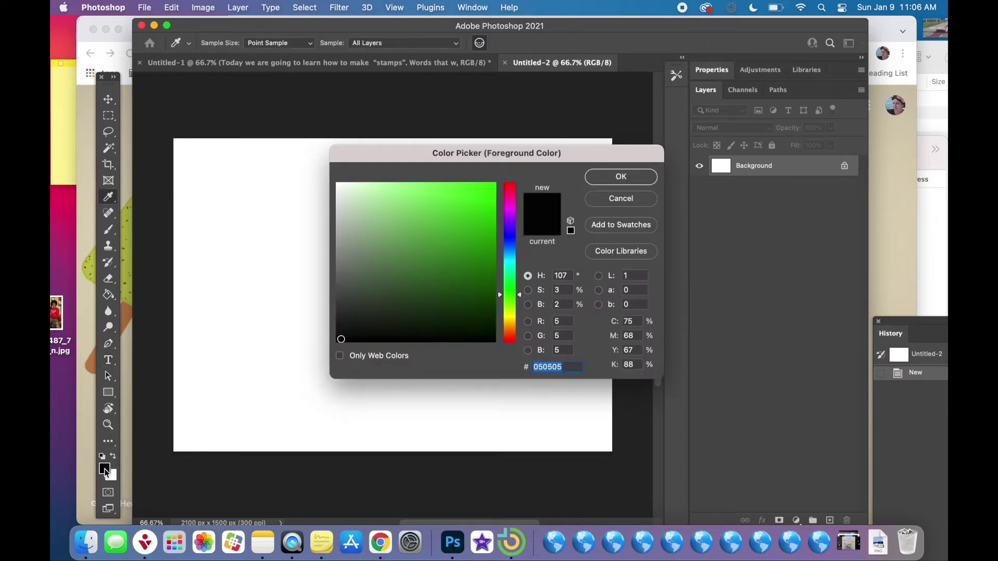
{"action": "left_click", "coordinate": [348, 335]}
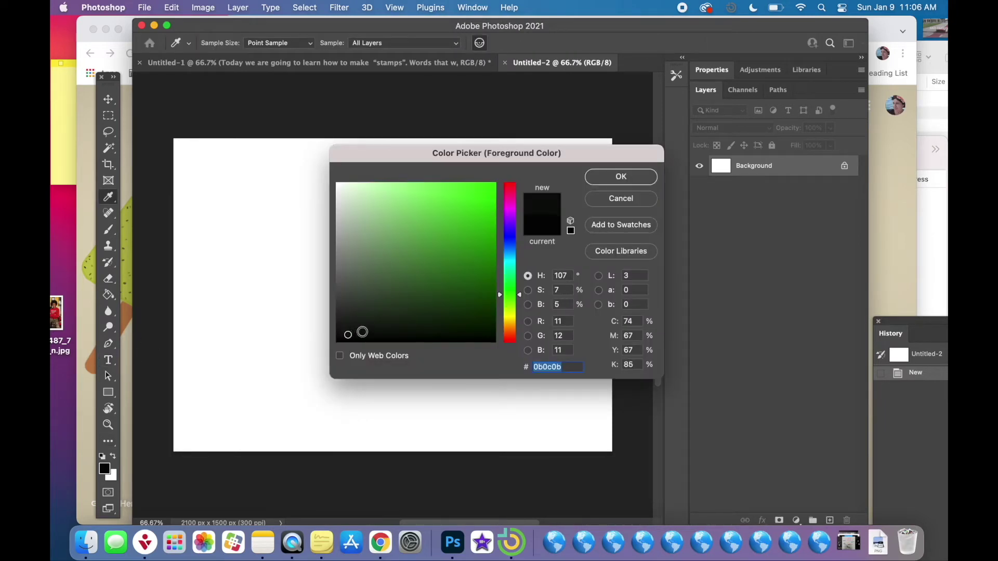
{"action": "left_click", "coordinate": [435, 226]}
{"action": "left_click", "coordinate": [344, 335]}
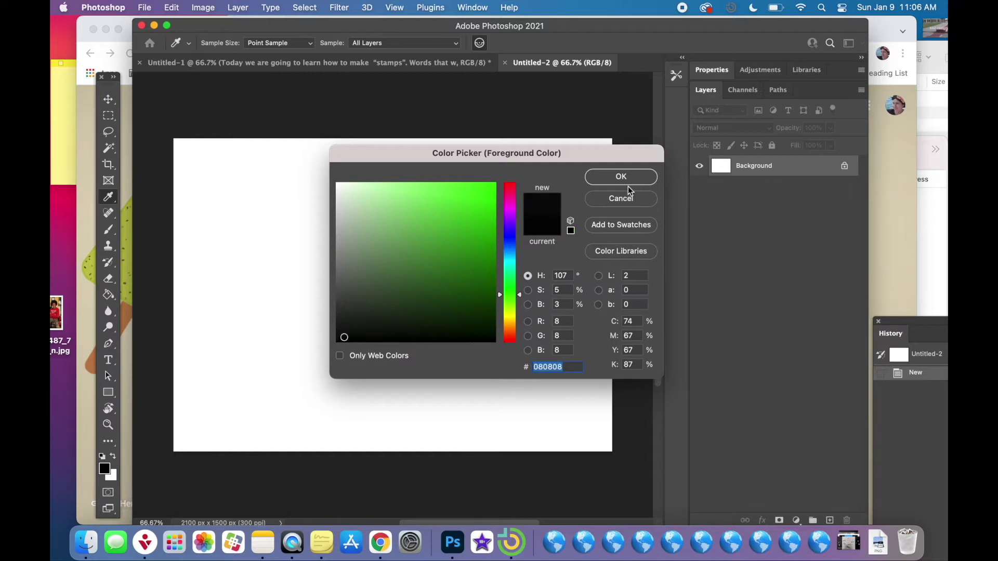
{"action": "left_click", "coordinate": [625, 181]}
Type the paragraph 'Today we are going to learn how to make "stamps"…like a stamp' and select it.
{"action": "left_click", "coordinate": [258, 199]}
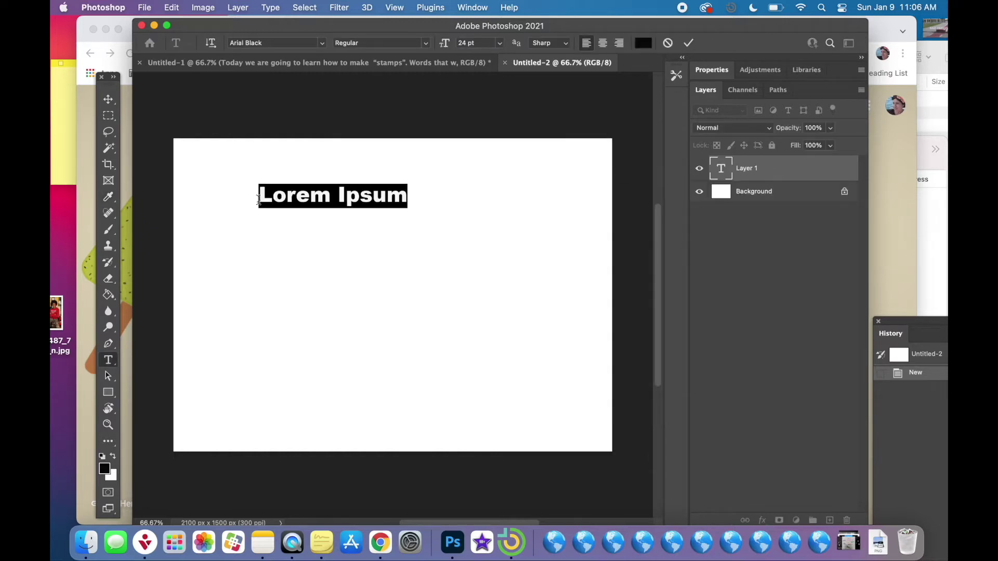
{"action": "type", "text": "Today"}
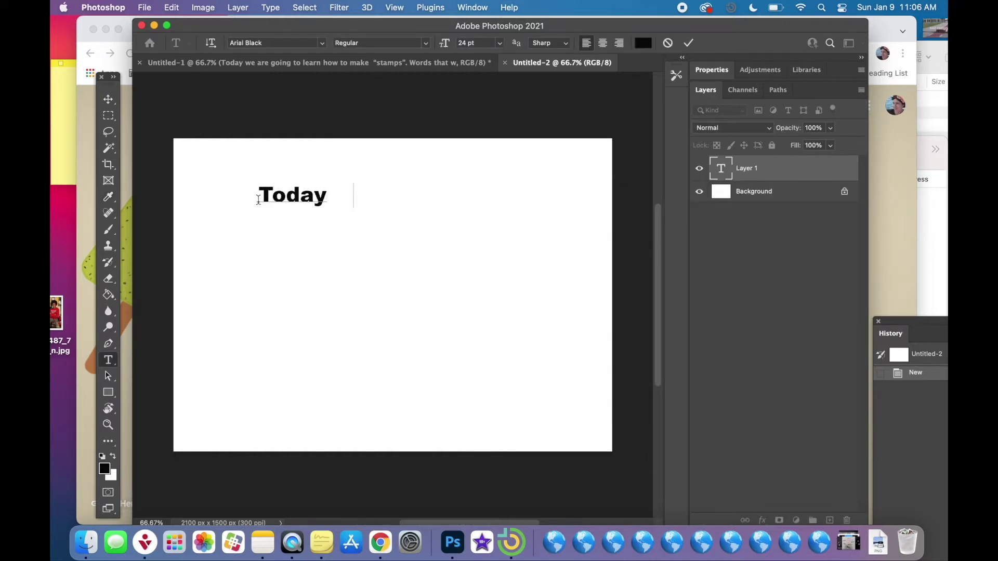
{"action": "type", "text": " we are goint to"}
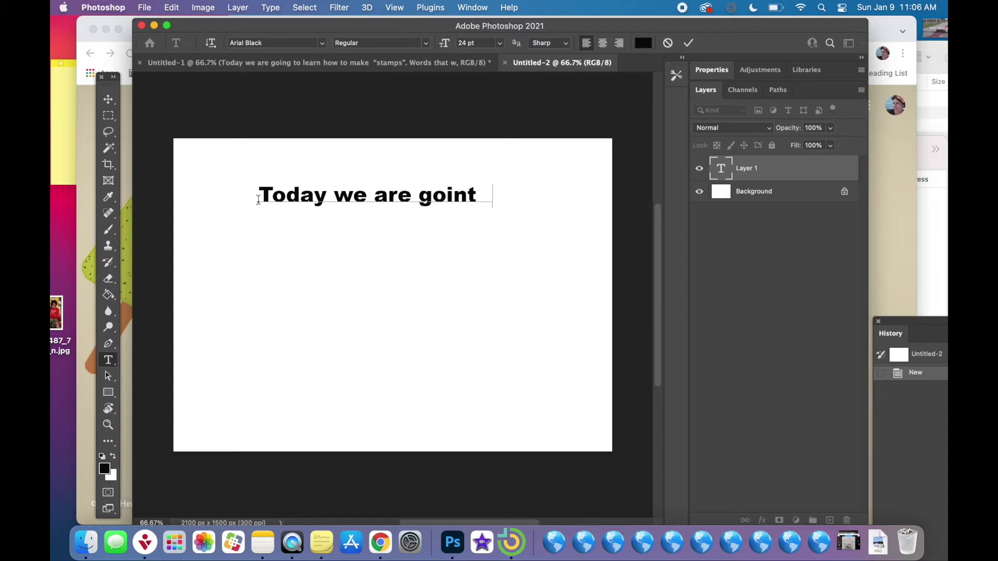
{"action": "key", "text": "BackSpace"}
{"action": "key", "text": "BackSpace"}
{"action": "key", "text": "BackSpace"}
{"action": "key", "text": "BackSpace"}
{"action": "type", "text": "g to learnhow to make"}
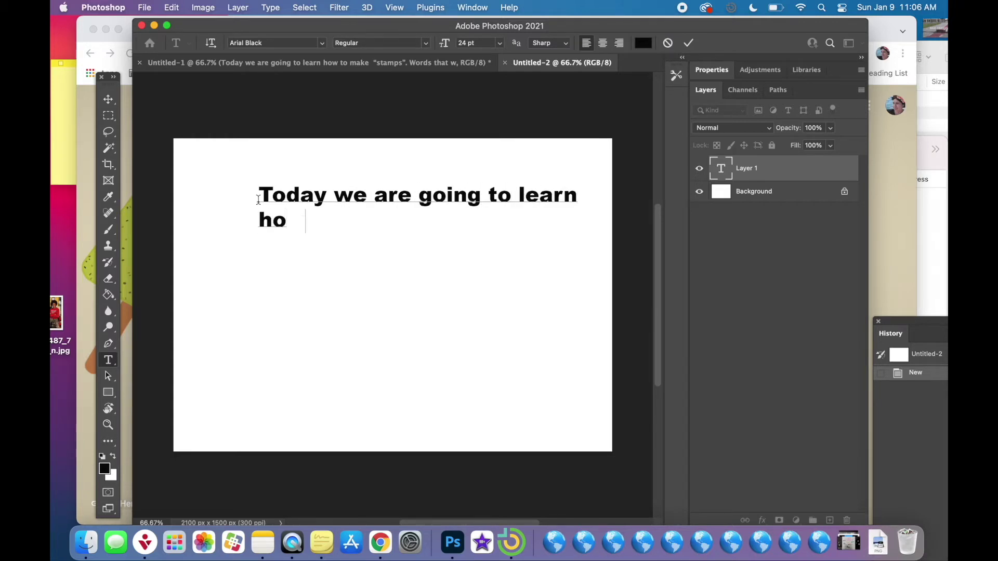
{"action": "type", "text": " \"stamps\""}
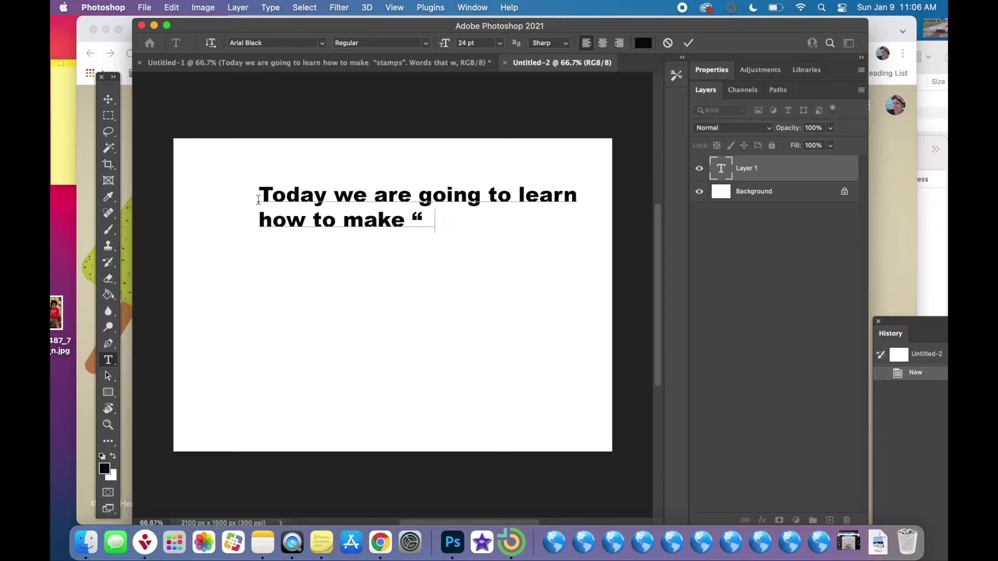
{"action": "type", "text": "."}
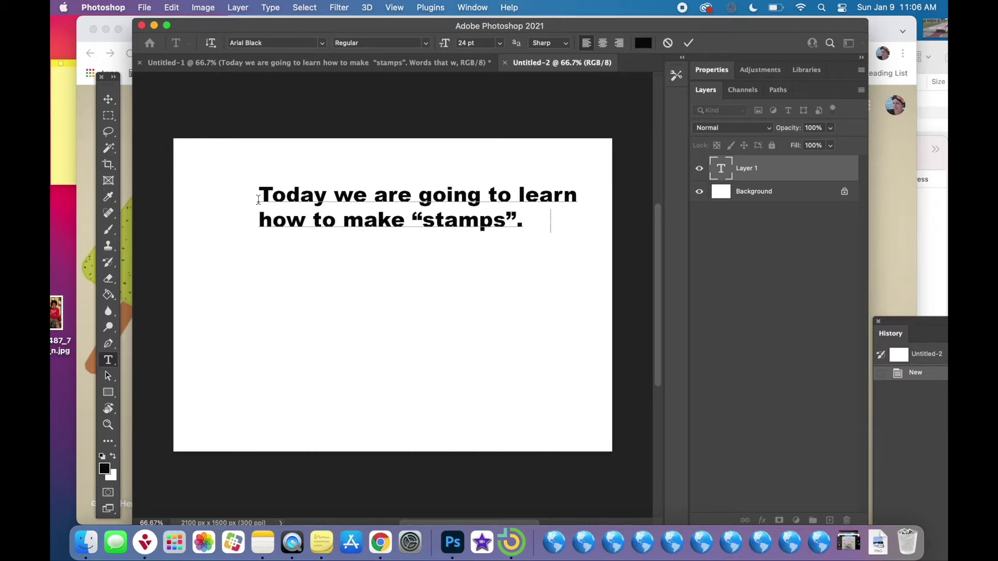
{"action": "type", "text": " We are going to put"}
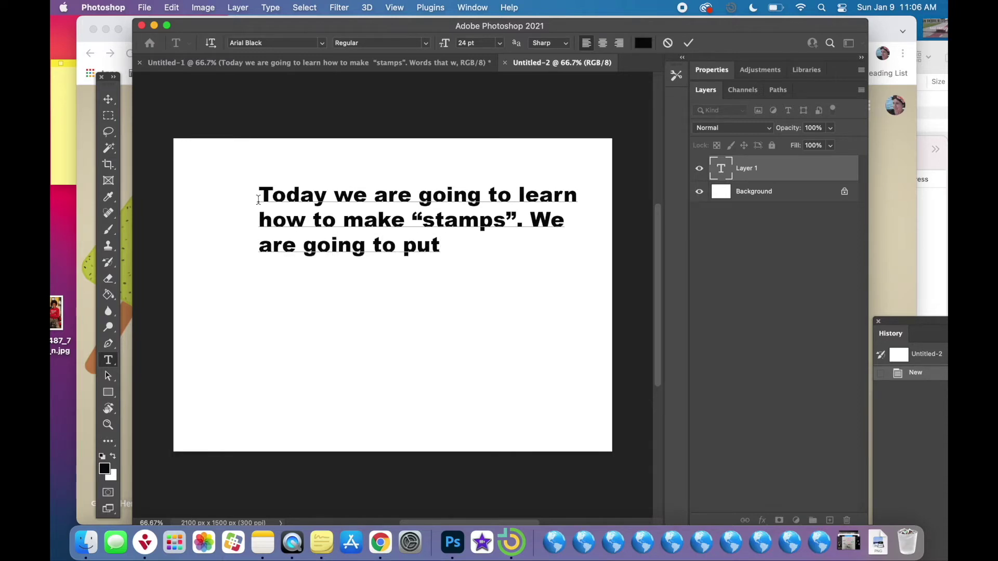
{"action": "type", "text": " words onto"}
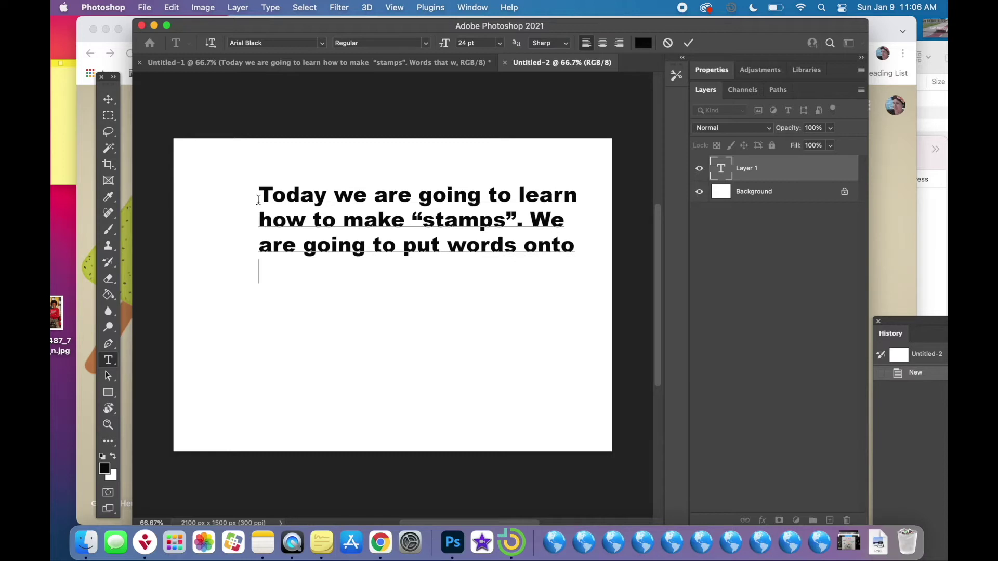
{"action": "type", "text": " our canbva"}
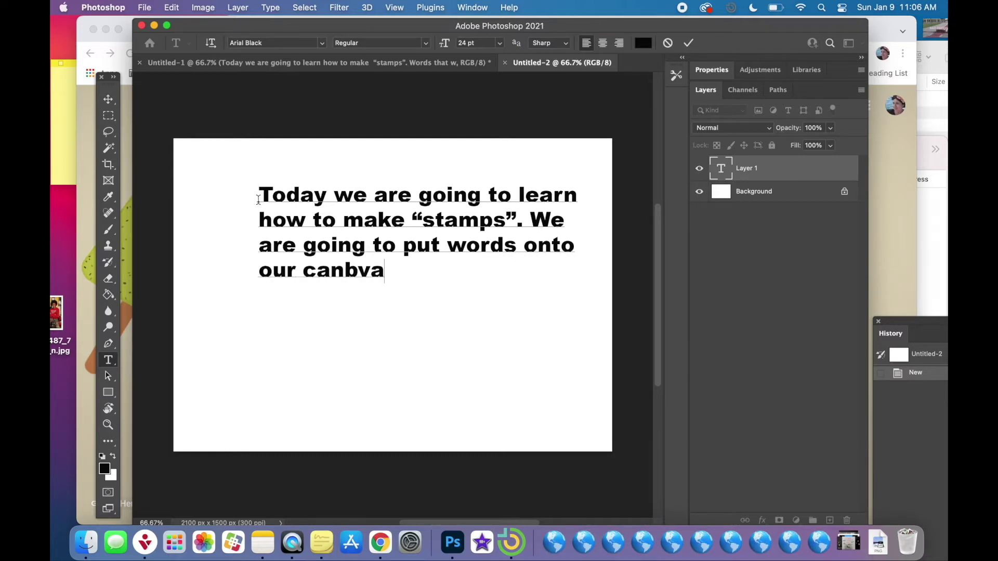
{"action": "key", "text": "BackSpace"}
{"action": "key", "text": "BackSpace"}
{"action": "key", "text": "BackSpace"}
{"action": "key", "text": "BackSpace"}
{"action": "type", "text": "vas like a stamp."}
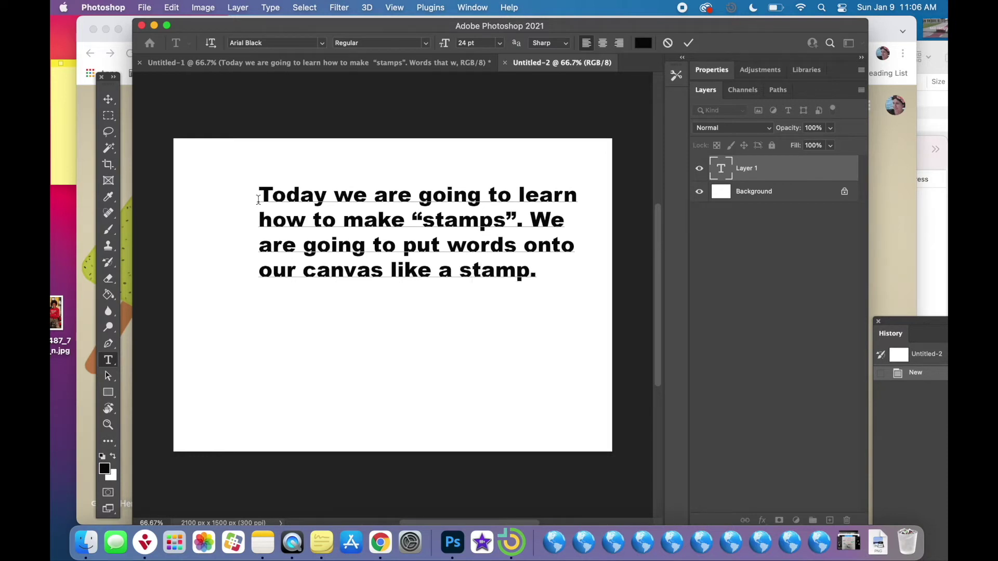
{"action": "left_click_drag", "start_coordinate": [537, 273], "coordinate": [241, 187]}
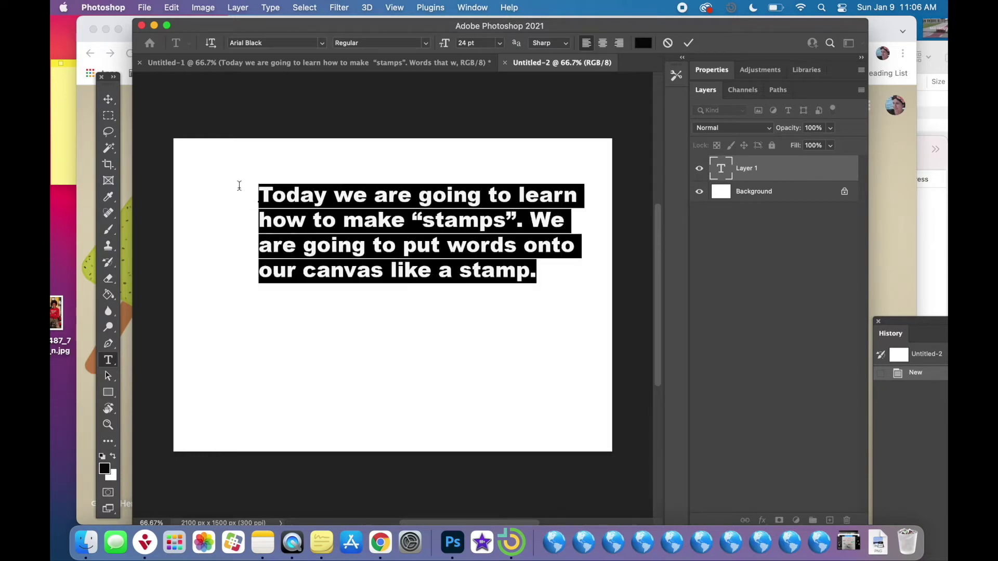
Restyle the paragraph in Arial Rounded MT Bold at 18 pt and commit the edit.
{"action": "left_click", "coordinate": [690, 43]}
{"action": "left_click_drag", "start_coordinate": [549, 266], "coordinate": [245, 195]}
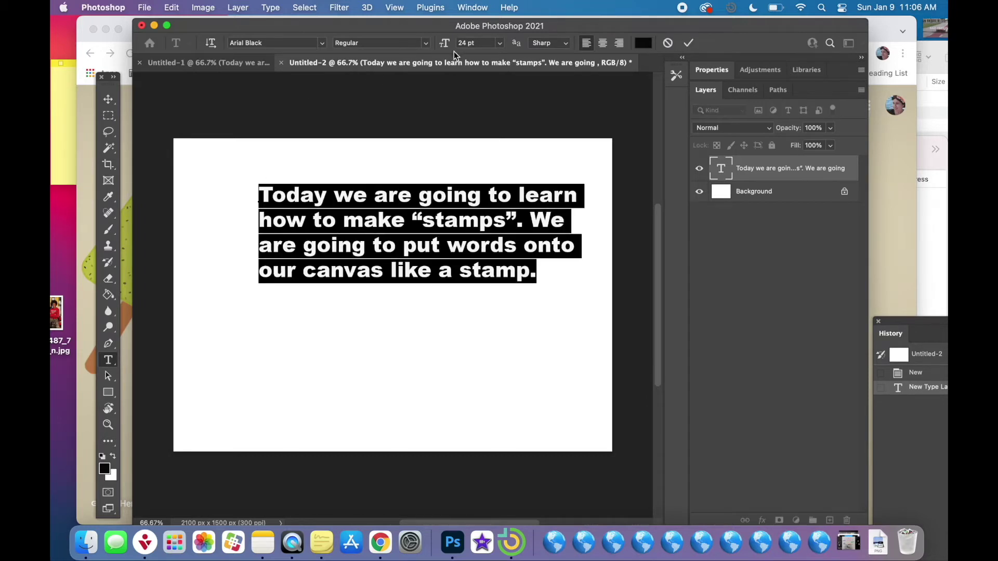
{"action": "left_click", "coordinate": [322, 43]}
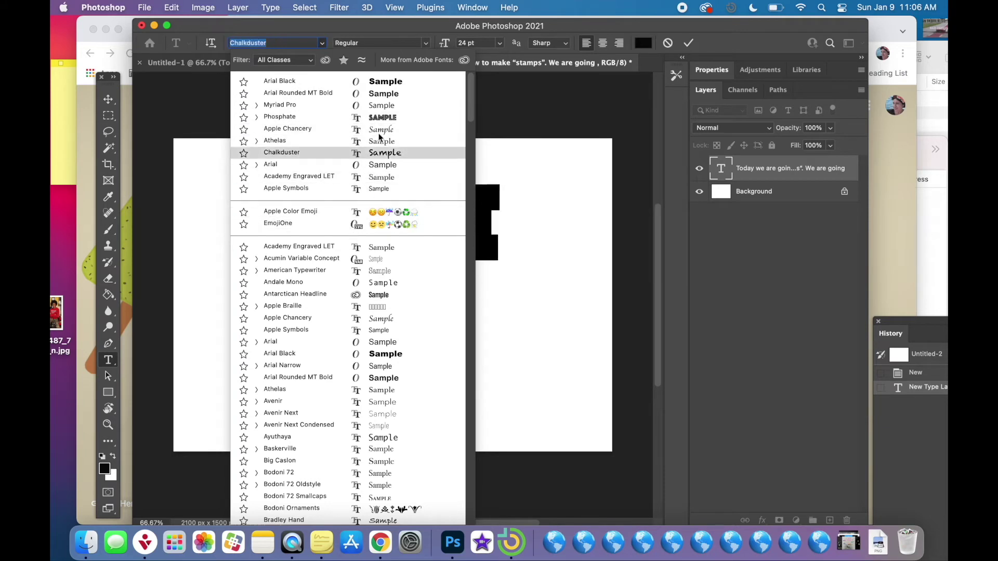
{"action": "left_click", "coordinate": [393, 93]}
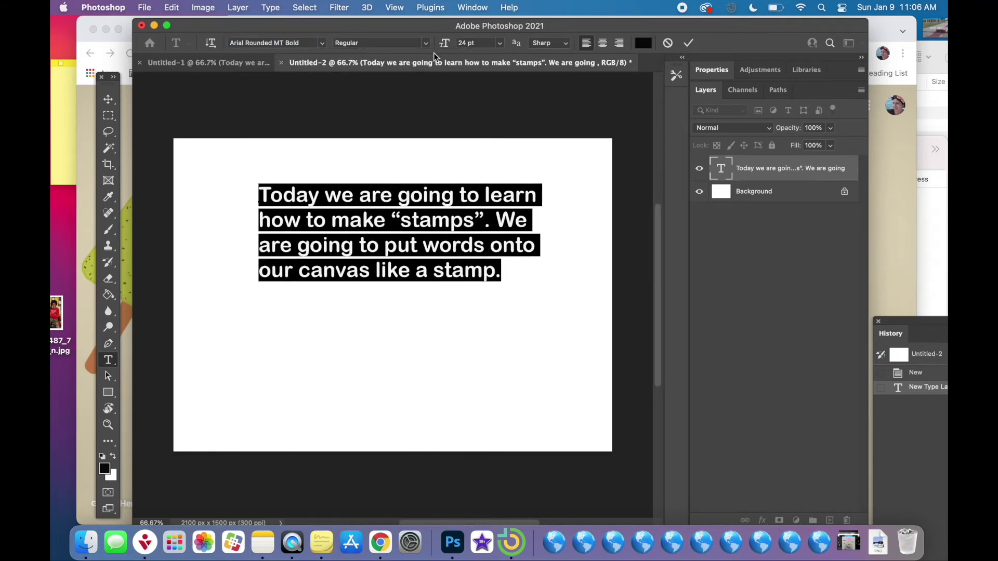
{"action": "left_click", "coordinate": [498, 45]}
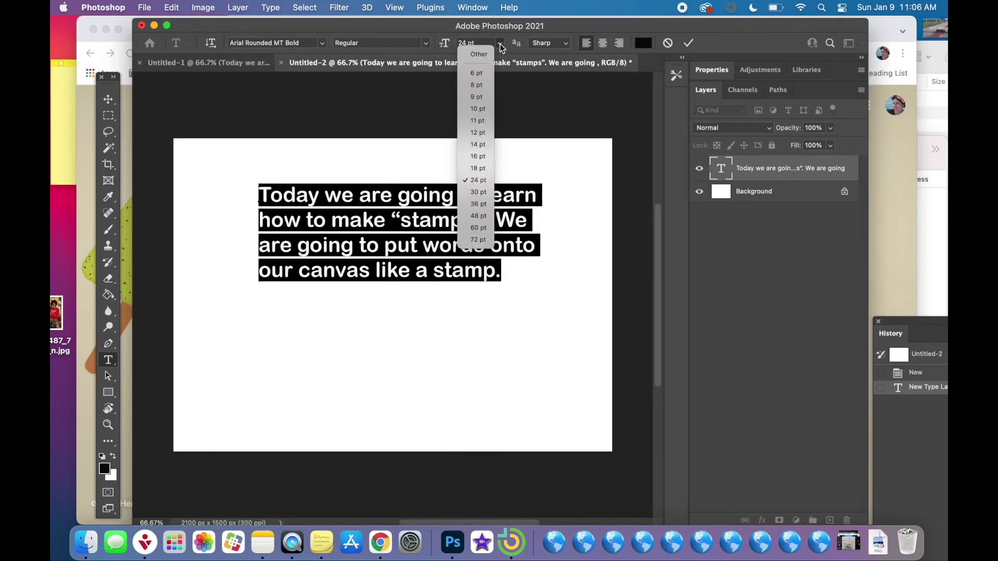
{"action": "left_click", "coordinate": [484, 134]}
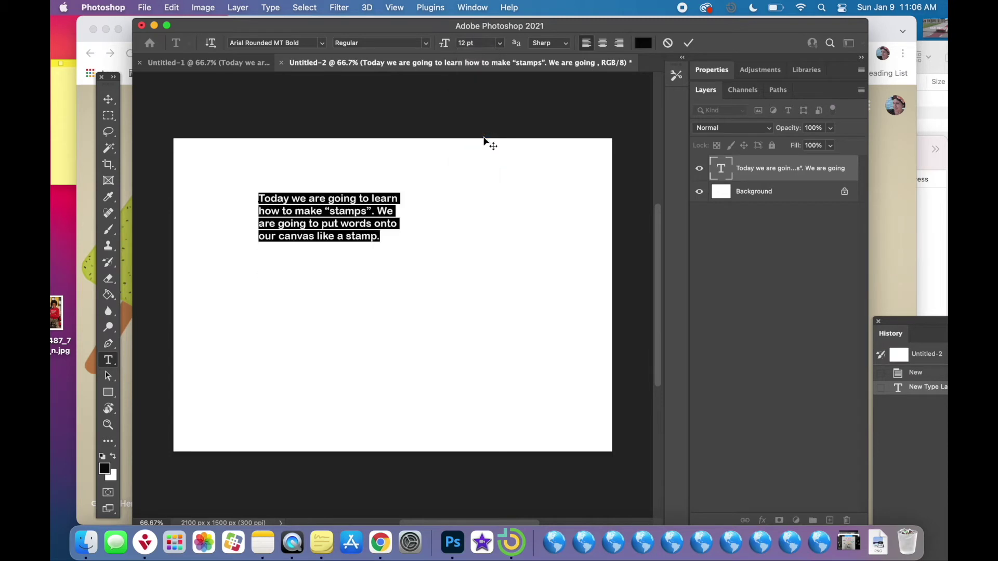
{"action": "left_click", "coordinate": [500, 44]}
{"action": "left_click", "coordinate": [478, 168]}
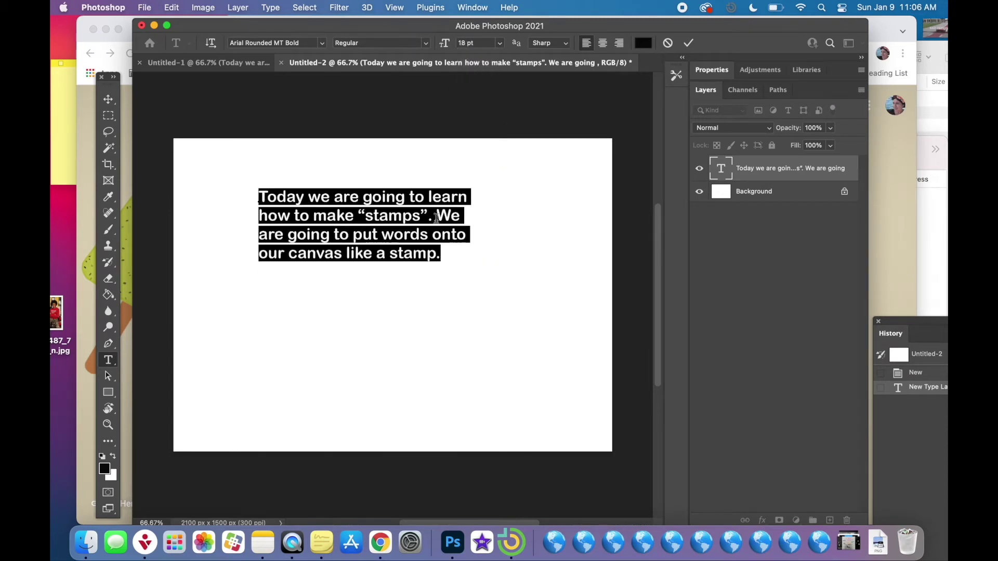
{"action": "left_click", "coordinate": [689, 42]}
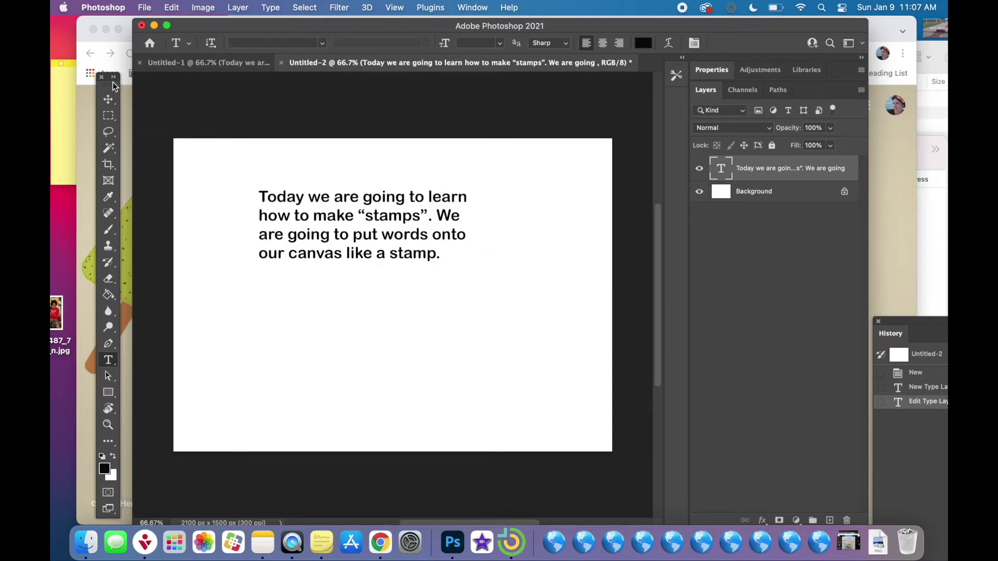
Dock the Tools panel and draw a rectangular marquee around the text block.
{"action": "left_click_drag", "start_coordinate": [112, 84], "coordinate": [158, 77]}
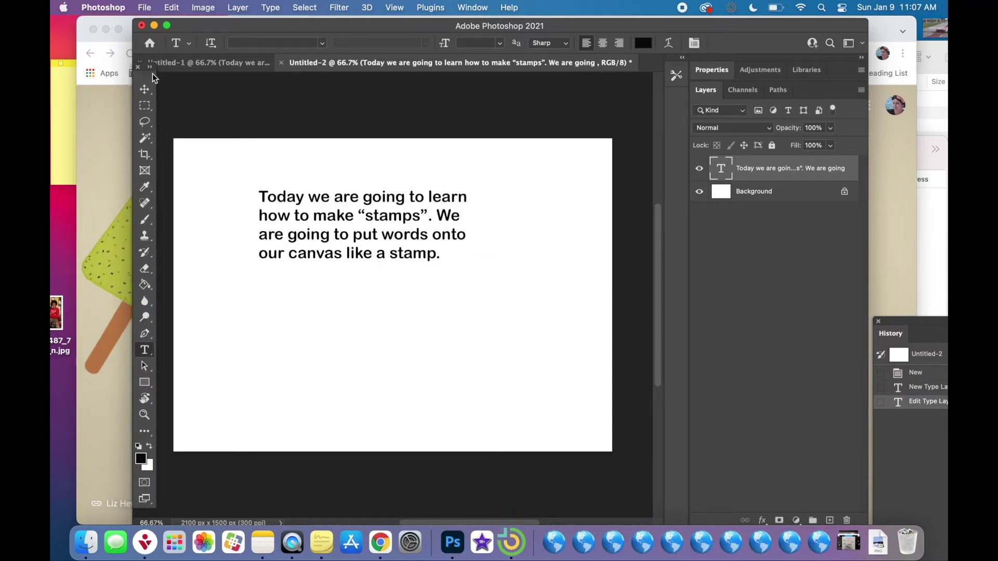
{"action": "left_click", "coordinate": [147, 108]}
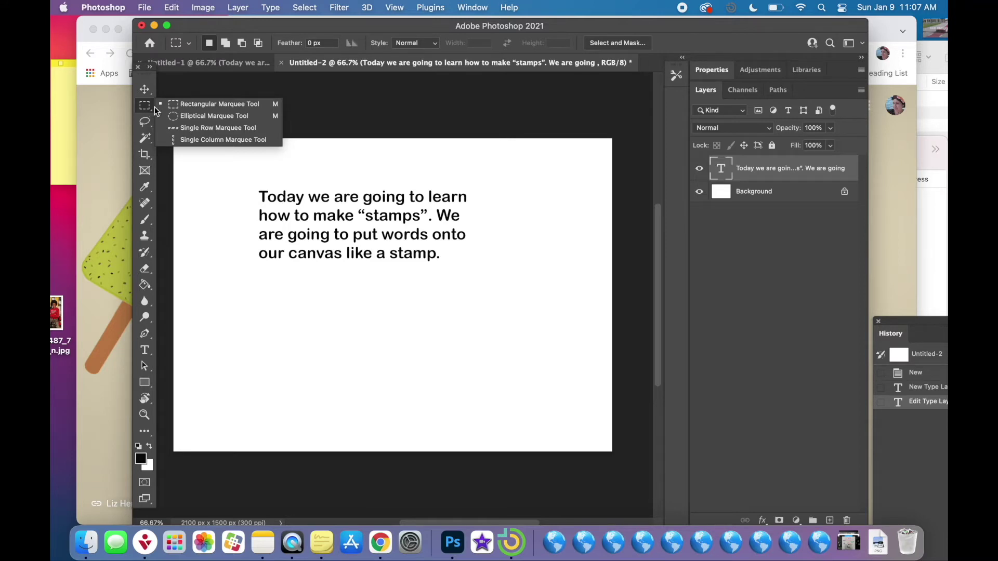
{"action": "left_click", "coordinate": [190, 106]}
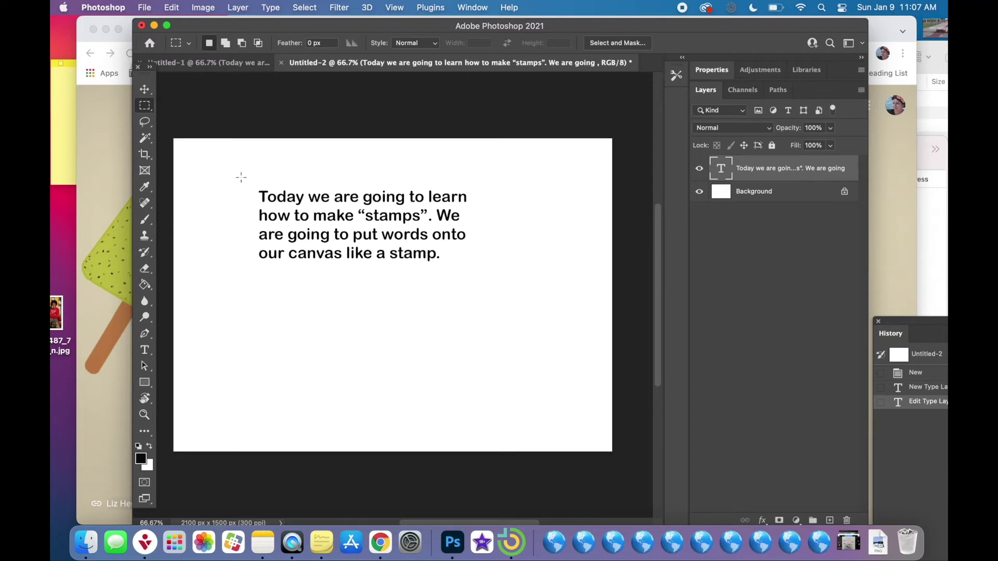
{"action": "left_click_drag", "start_coordinate": [252, 180], "coordinate": [480, 272]}
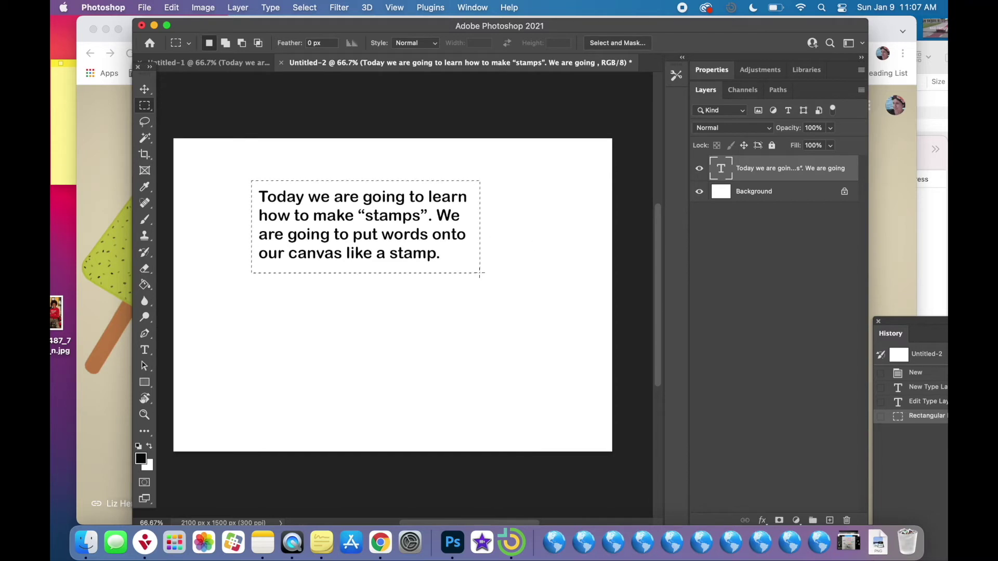
{"action": "left_click", "coordinate": [173, 7]}
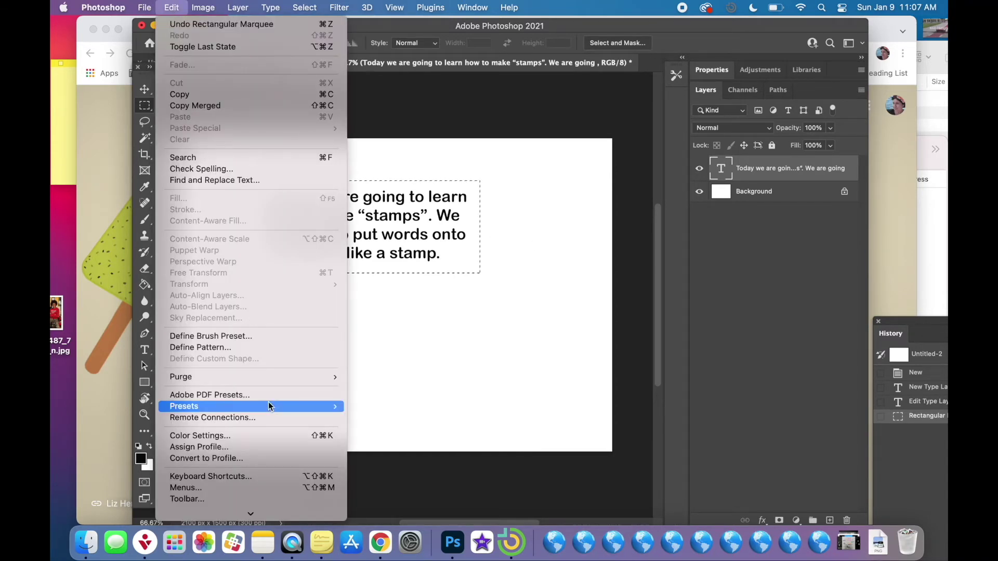
Define a brush preset named 'today we are' from the selected text.
{"action": "mouse_move", "coordinate": [268, 406]}
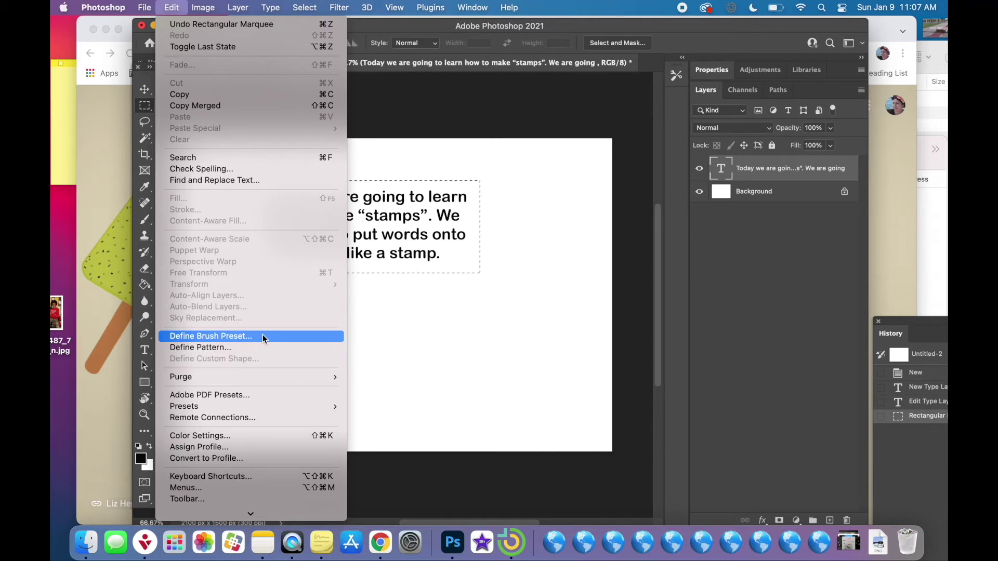
{"action": "left_click", "coordinate": [263, 336]}
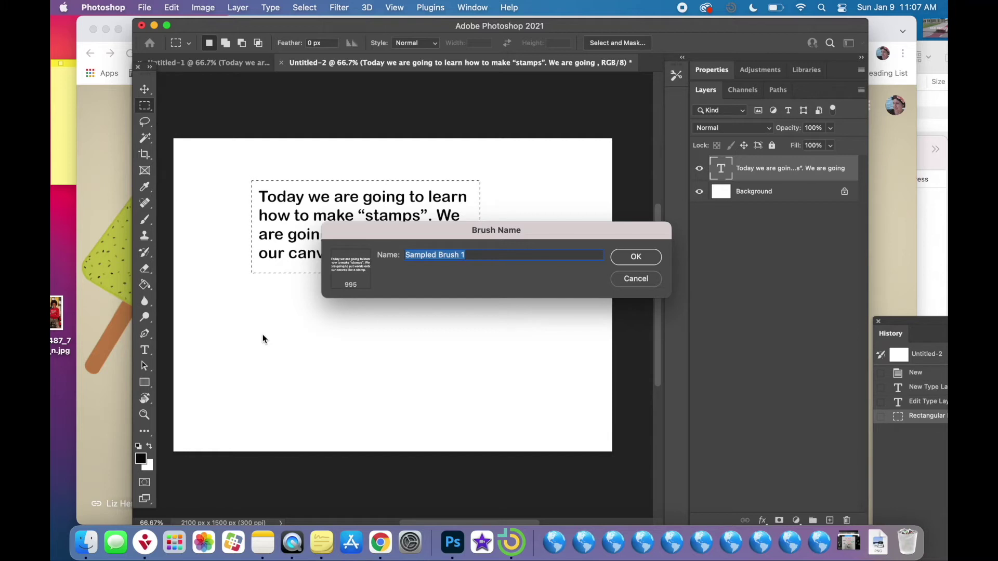
{"action": "type", "text": "today we are"}
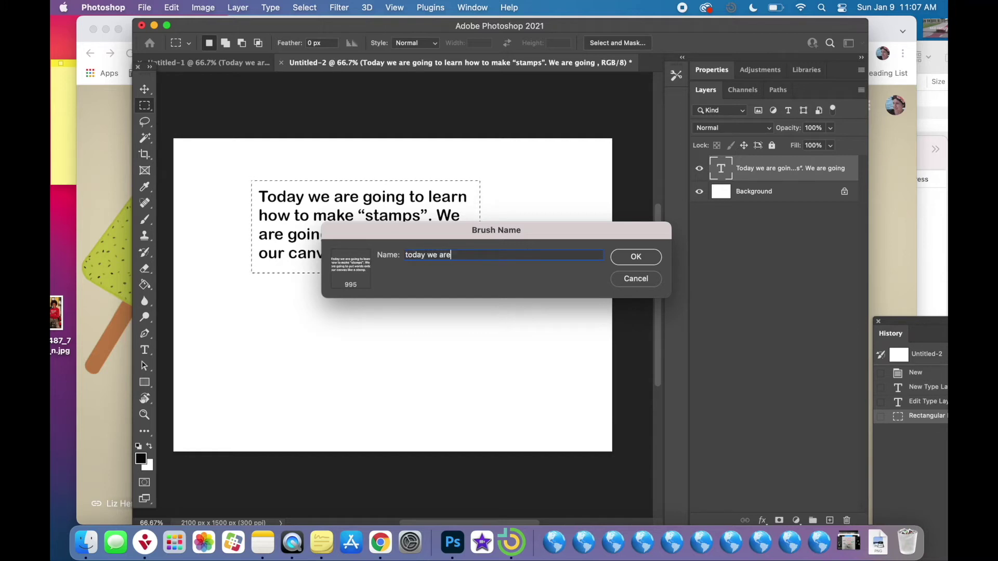
{"action": "left_click", "coordinate": [636, 257]}
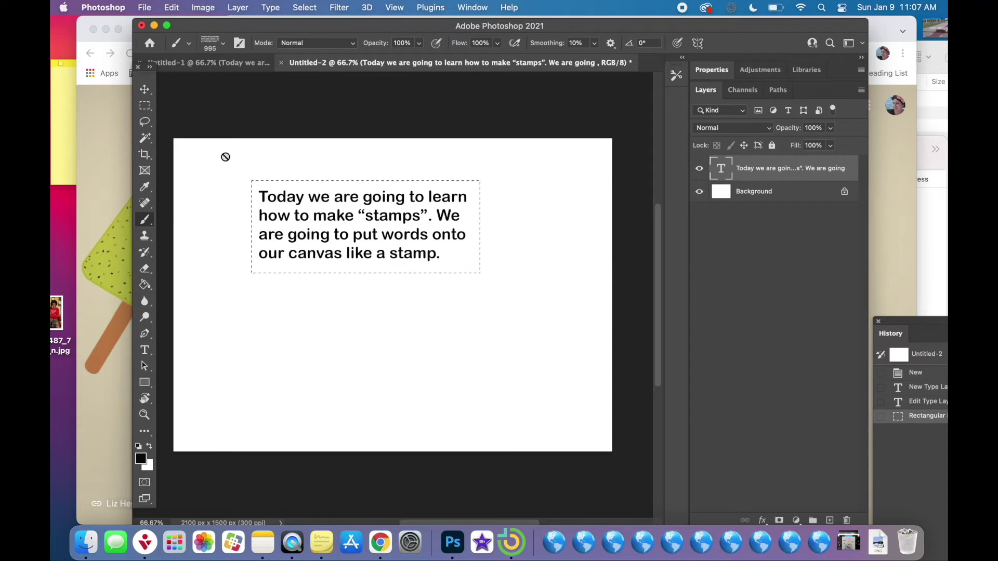
Rasterize the text layer, deselect, and delete the layer, leaving only Background.
{"action": "left_click", "coordinate": [223, 219]}
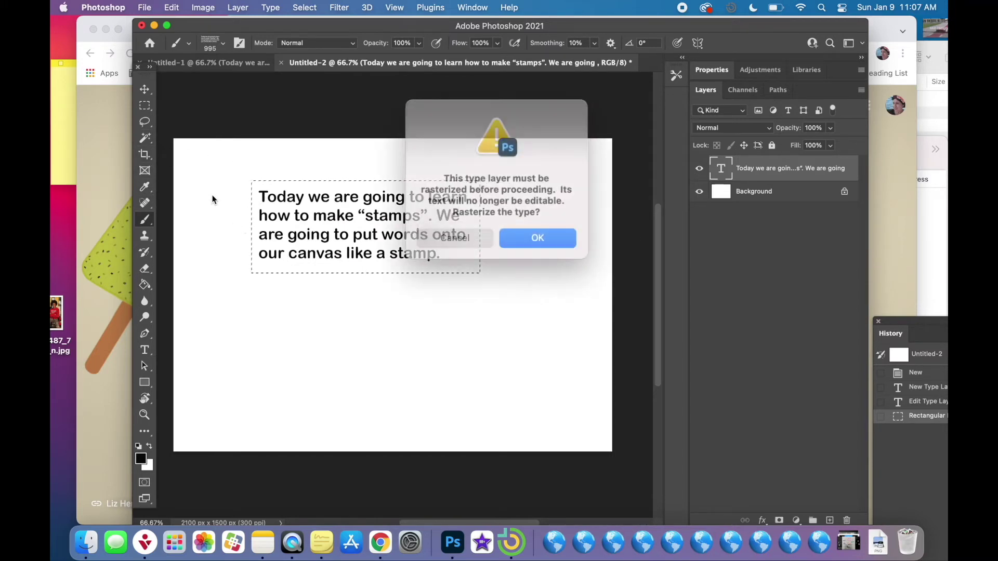
{"action": "key", "text": "Return"}
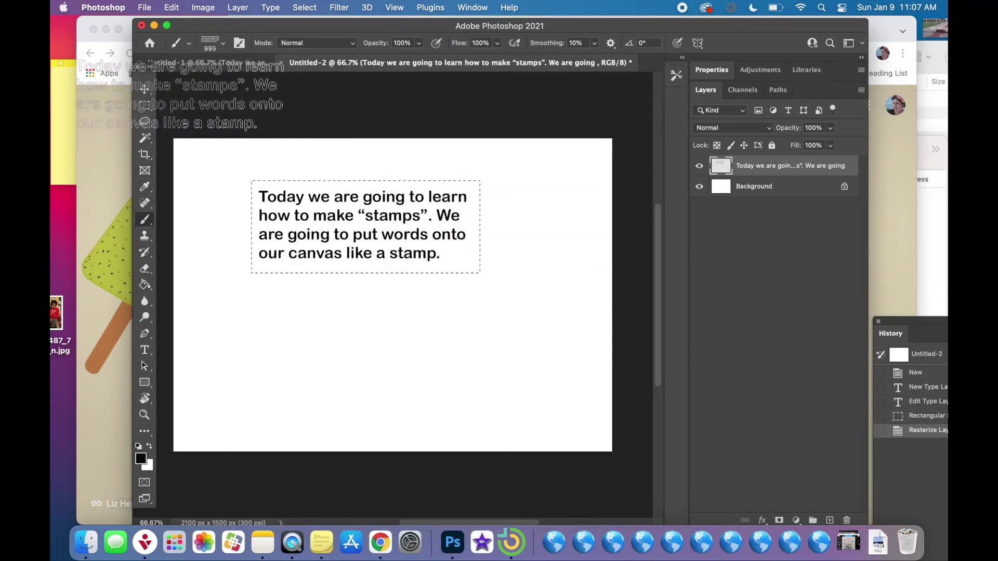
{"action": "left_click", "coordinate": [237, 97]}
{"action": "left_click", "coordinate": [163, 81]}
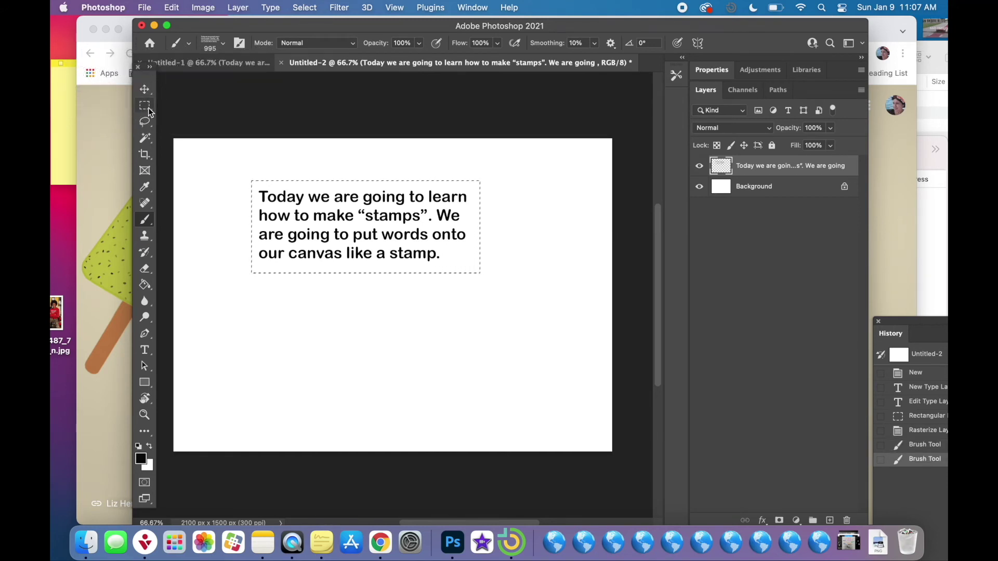
{"action": "left_click", "coordinate": [145, 105]}
{"action": "left_click", "coordinate": [232, 220]}
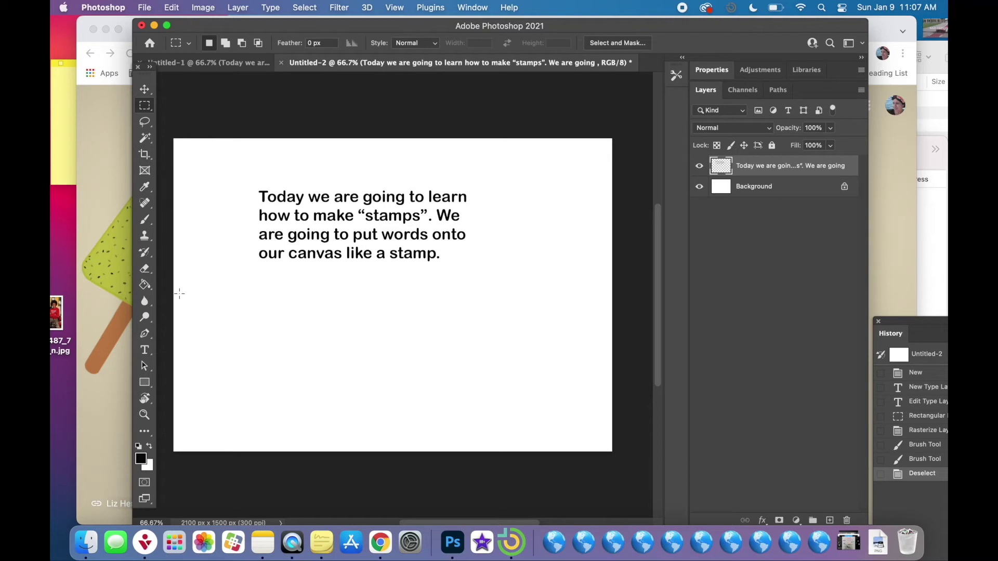
{"action": "key", "text": "BackSpace"}
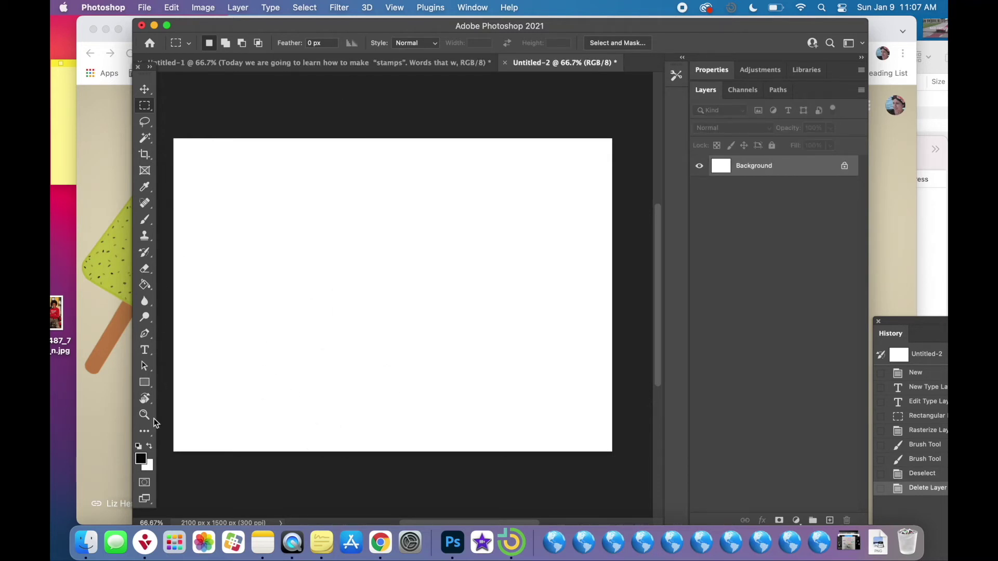
Set the foreground colour to red (eb113a).
{"action": "left_click", "coordinate": [141, 460]}
{"action": "left_click", "coordinate": [508, 187]}
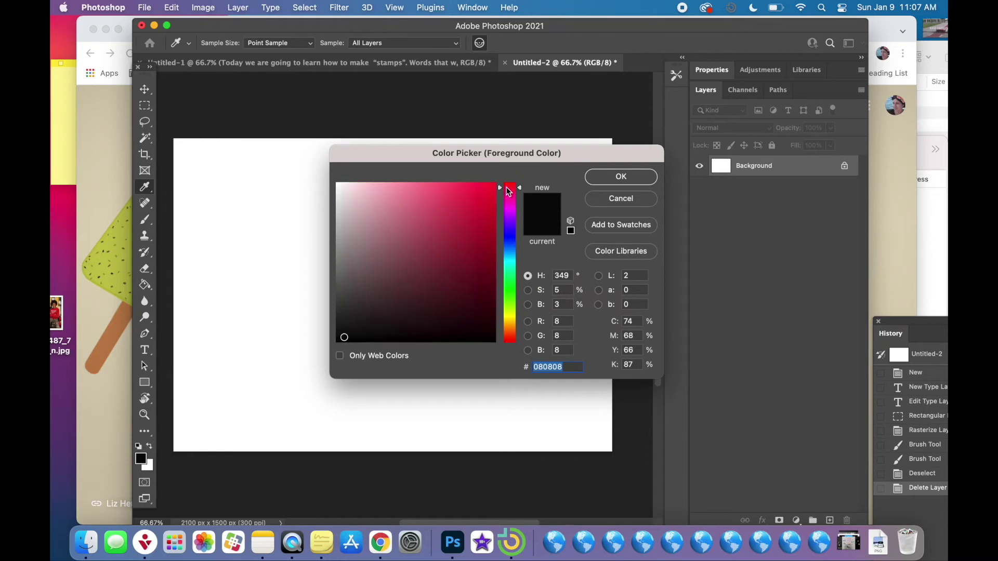
{"action": "left_click", "coordinate": [491, 192]}
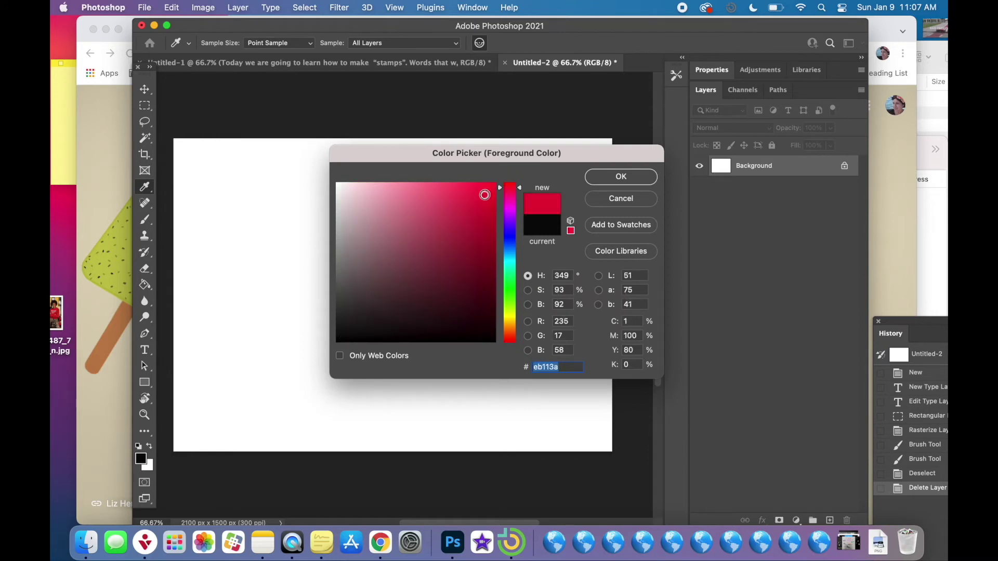
{"action": "left_click", "coordinate": [618, 177]}
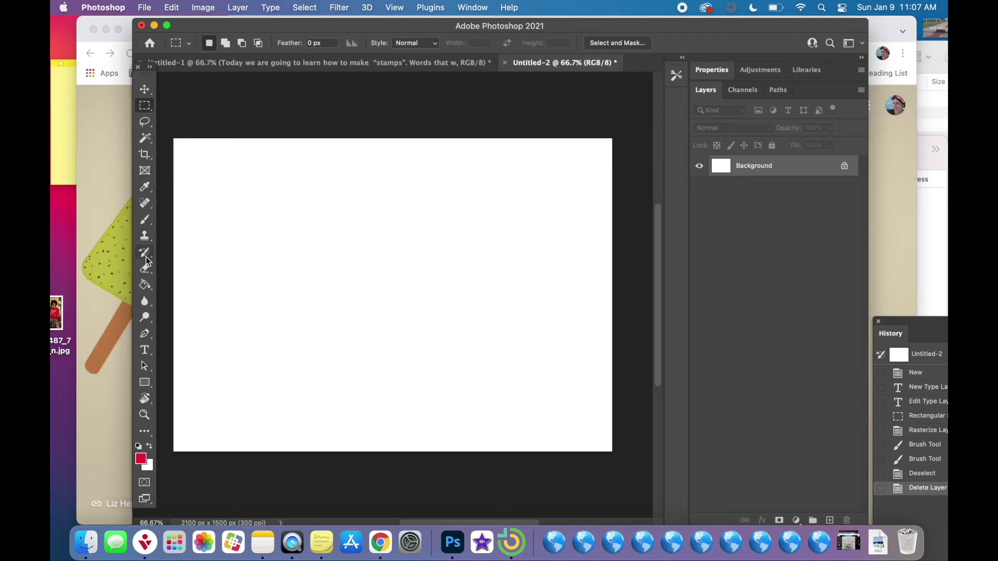
Choose the Brush Tool and select the 995 px 'today we are' brush preset.
{"action": "left_click", "coordinate": [148, 224]}
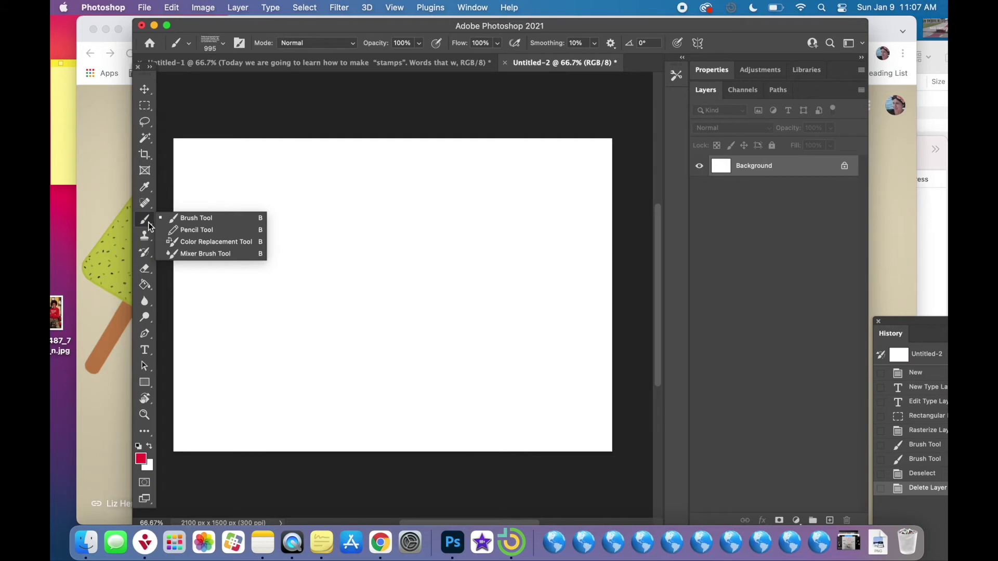
{"action": "left_click", "coordinate": [148, 224]}
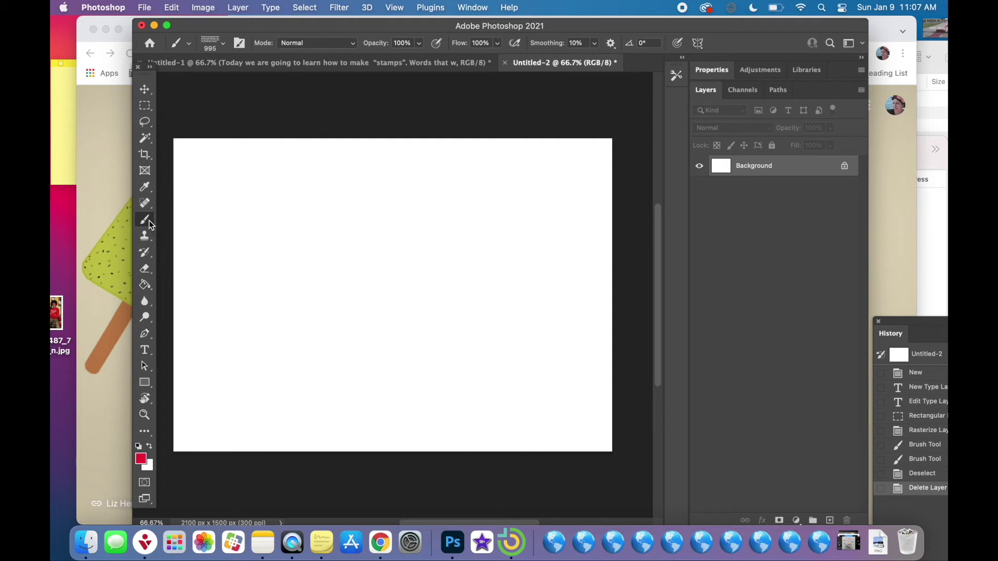
{"action": "left_click", "coordinate": [223, 46]}
{"action": "left_click_drag", "start_coordinate": [285, 238], "coordinate": [286, 148]}
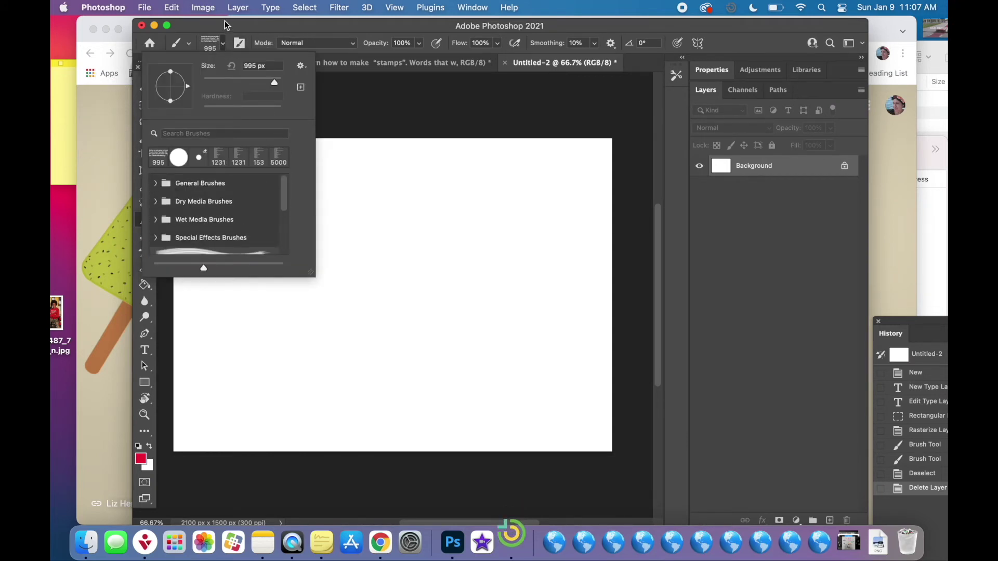
{"action": "left_click", "coordinate": [222, 45]}
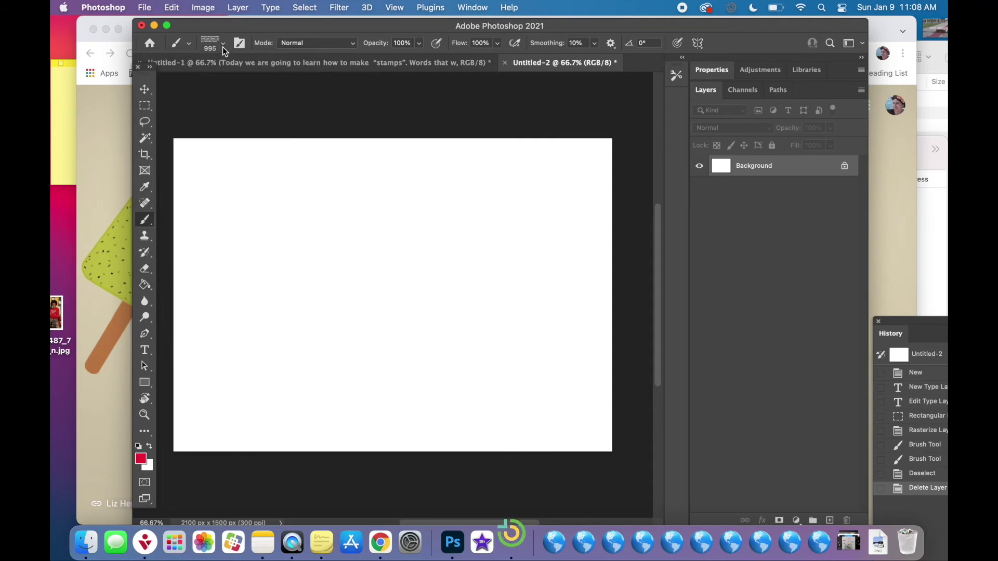
{"action": "left_click", "coordinate": [222, 46]}
{"action": "left_click_drag", "start_coordinate": [284, 237], "coordinate": [287, 166]}
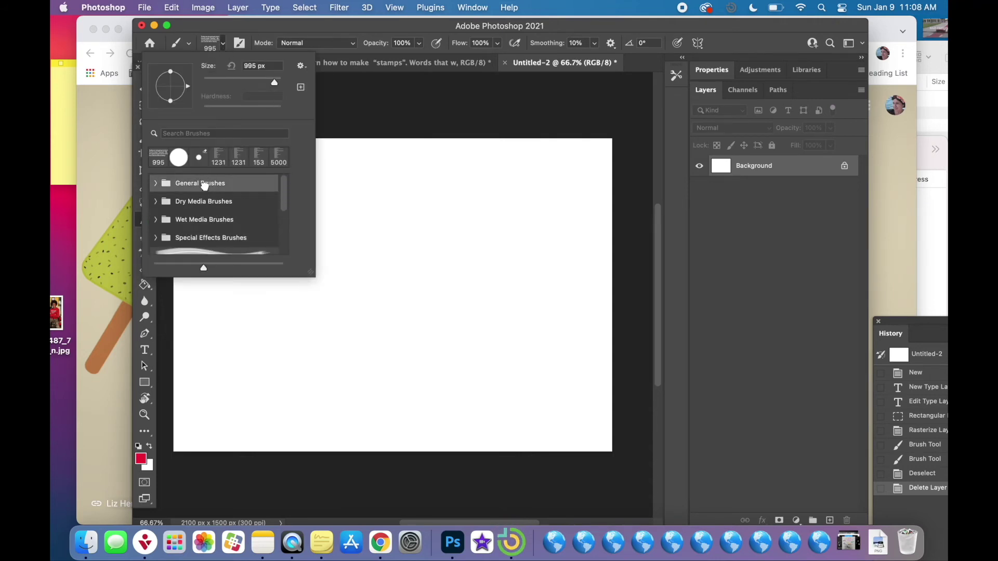
{"action": "key", "text": "Escape"}
{"action": "left_click", "coordinate": [208, 45]}
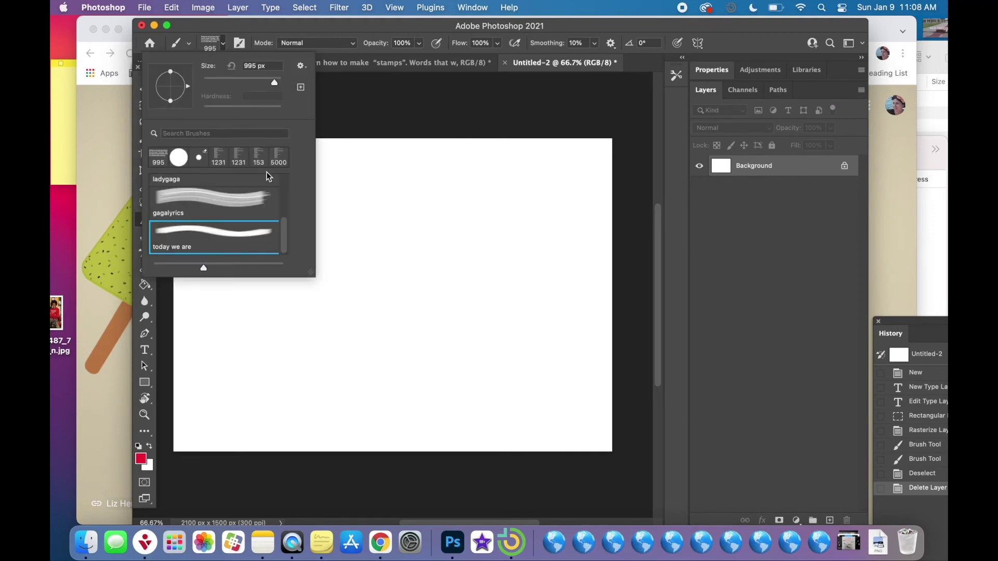
{"action": "left_click_drag", "start_coordinate": [283, 231], "coordinate": [287, 182]}
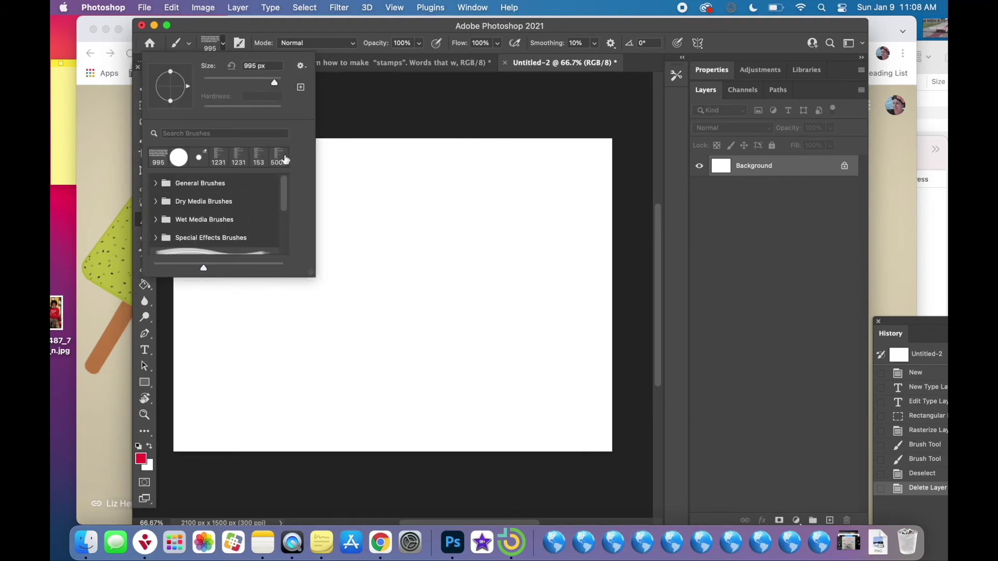
{"action": "scroll", "coordinate": [259, 234], "scroll_direction": "down", "scroll_amount": 5}
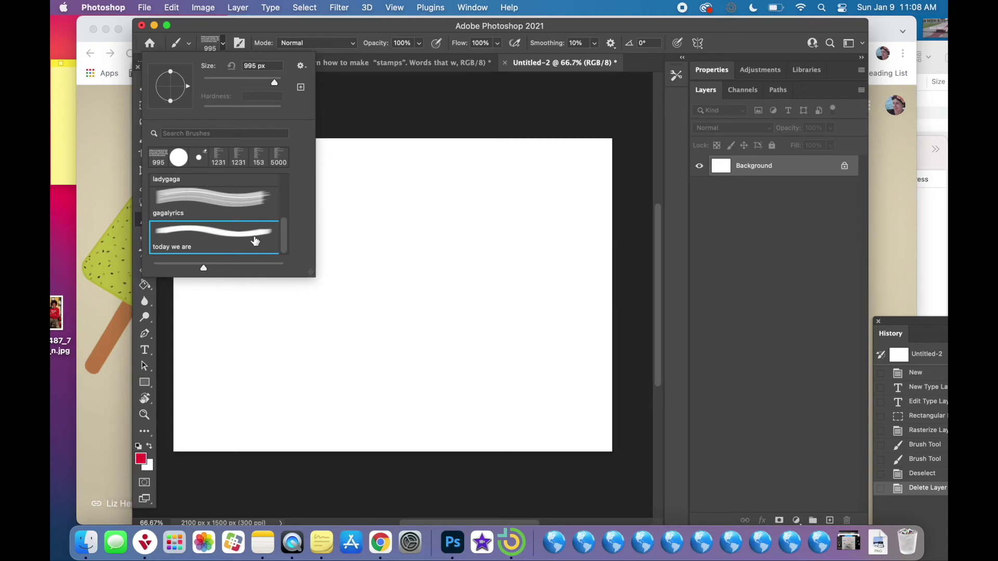
{"action": "left_click", "coordinate": [245, 234]}
Stamp three red copies of the text at upper right, lower left and lower right.
{"action": "left_click", "coordinate": [463, 216]}
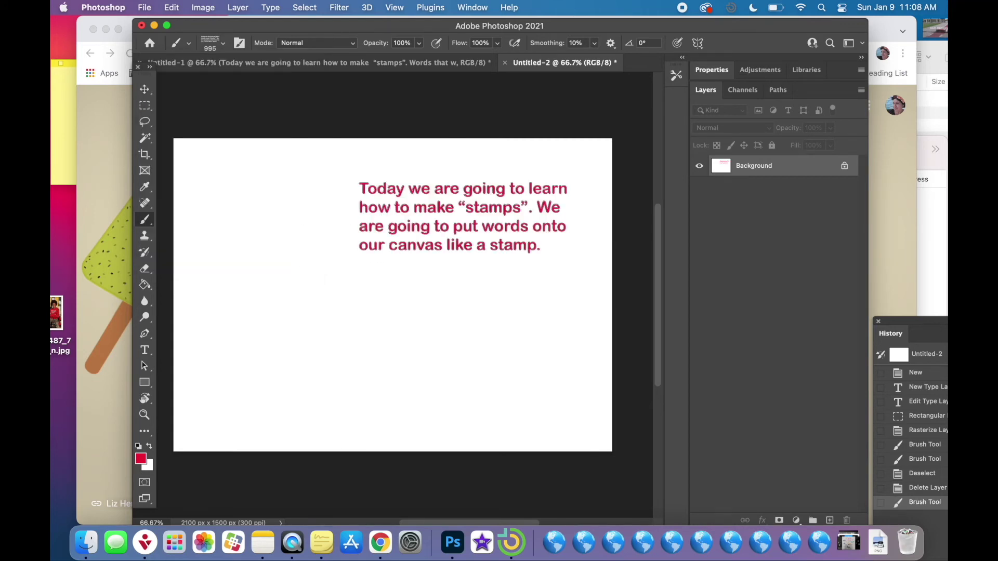
{"action": "left_click", "coordinate": [299, 318]}
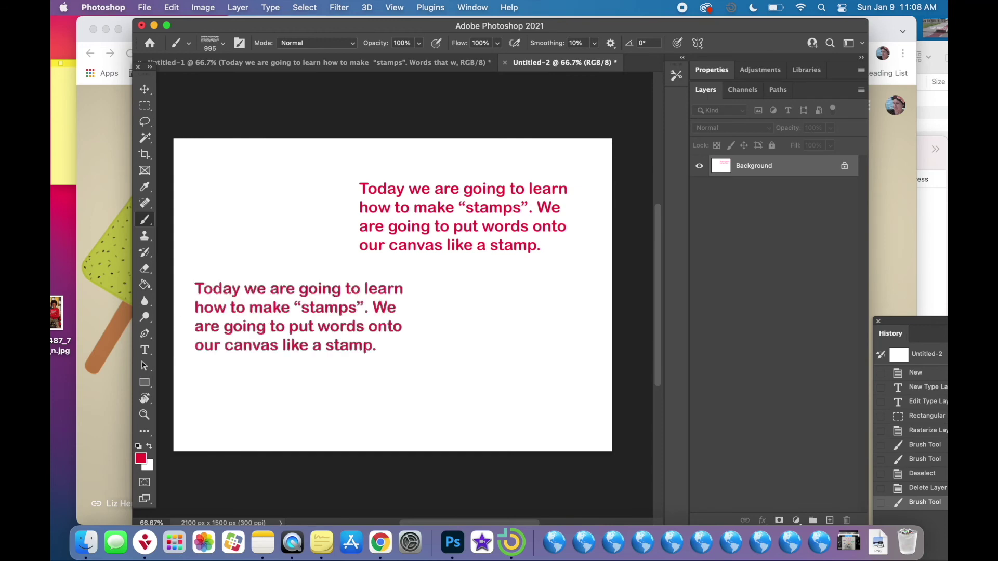
{"action": "left_click", "coordinate": [470, 392]}
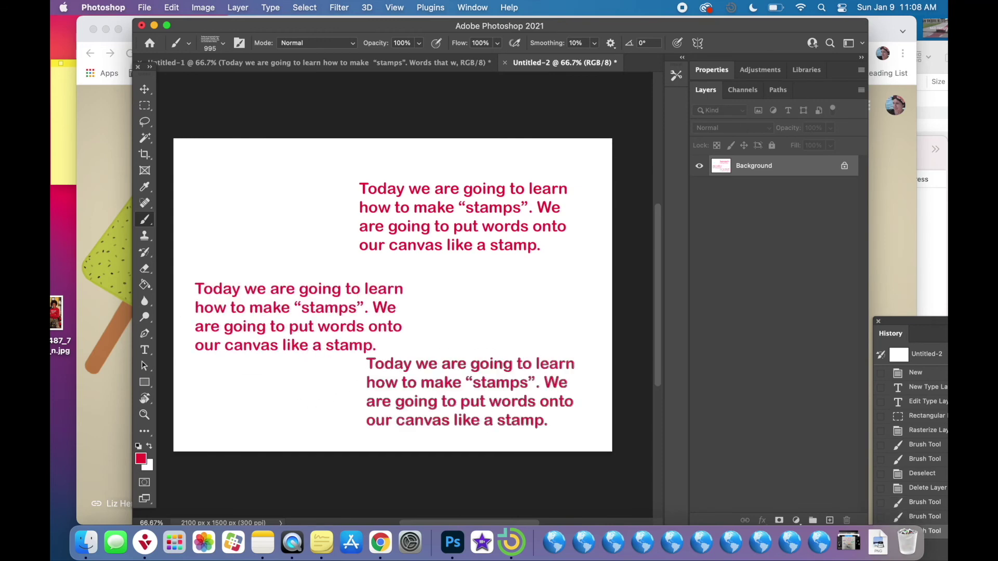
Switch the foreground colour to blue and stamp copies at upper left and middle.
{"action": "left_click", "coordinate": [140, 460]}
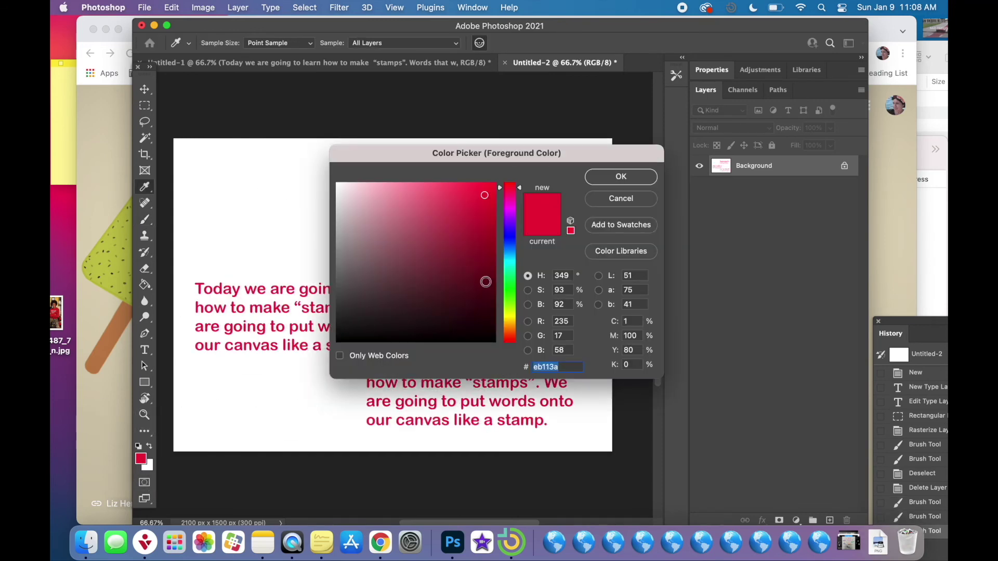
{"action": "left_click", "coordinate": [510, 237]}
{"action": "left_click", "coordinate": [621, 177]}
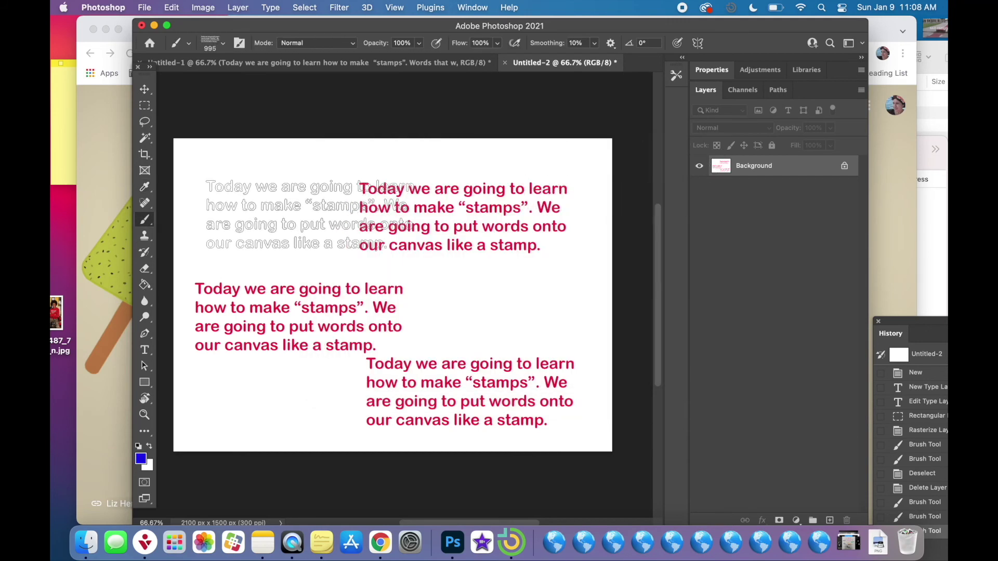
{"action": "left_click", "coordinate": [309, 214]}
{"action": "left_click", "coordinate": [461, 289]}
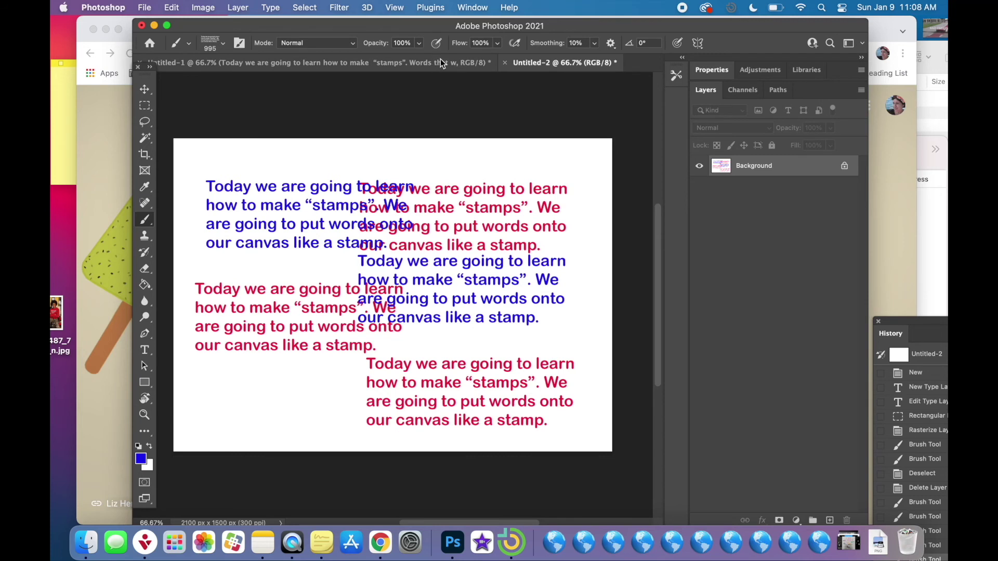
{"action": "left_click", "coordinate": [224, 44]}
Shrink the brush to 95 px and stamp two tiny copies at lower left.
{"action": "left_click", "coordinate": [241, 79]}
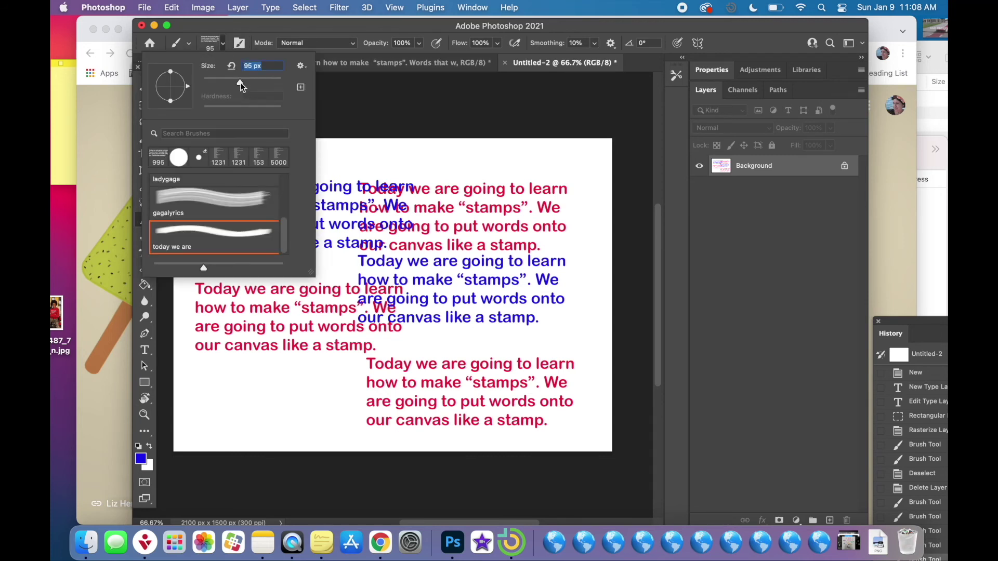
{"action": "left_click", "coordinate": [258, 407]}
{"action": "left_click", "coordinate": [321, 393]}
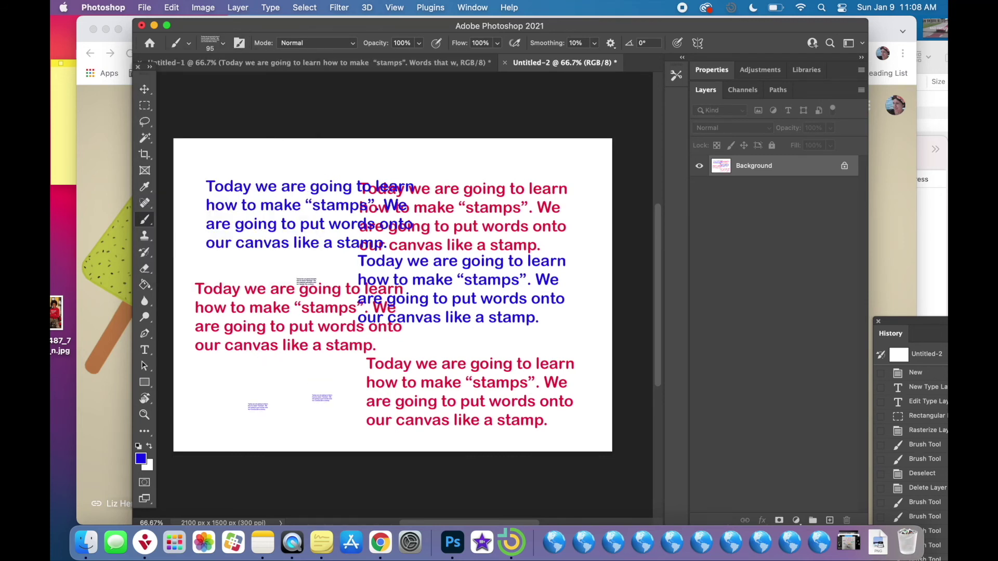
Stamp six 268 px blue copies around the canvas, then enlarge the brush to 5000 px.
{"action": "left_click", "coordinate": [225, 44]}
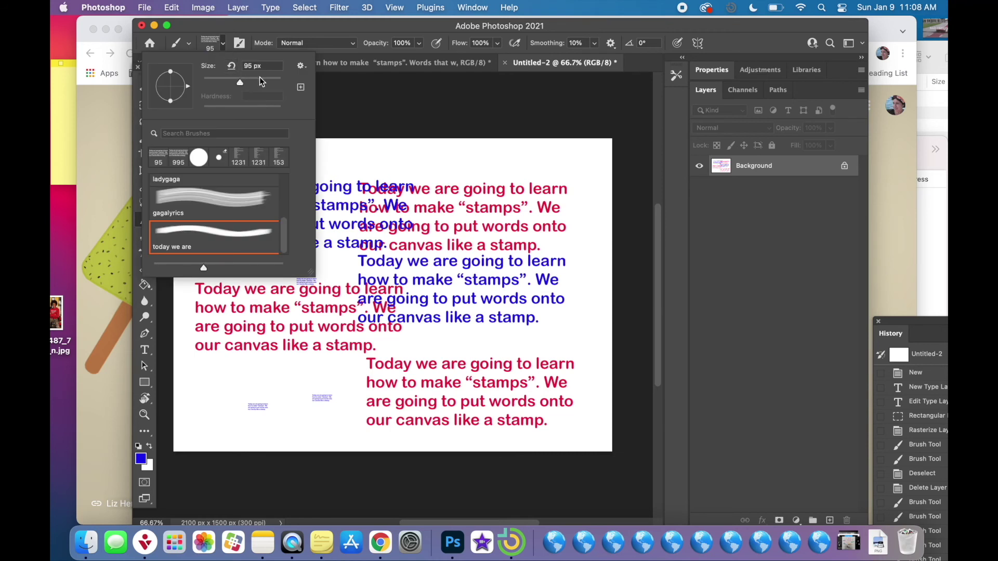
{"action": "left_click", "coordinate": [239, 380]}
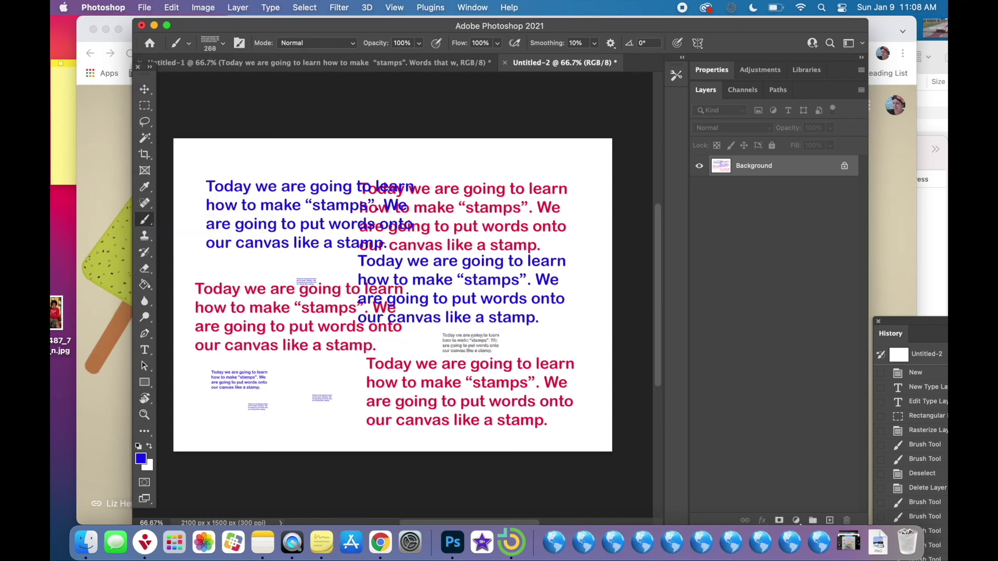
{"action": "left_click", "coordinate": [471, 344]}
{"action": "left_click", "coordinate": [291, 269]}
{"action": "left_click", "coordinate": [465, 167]}
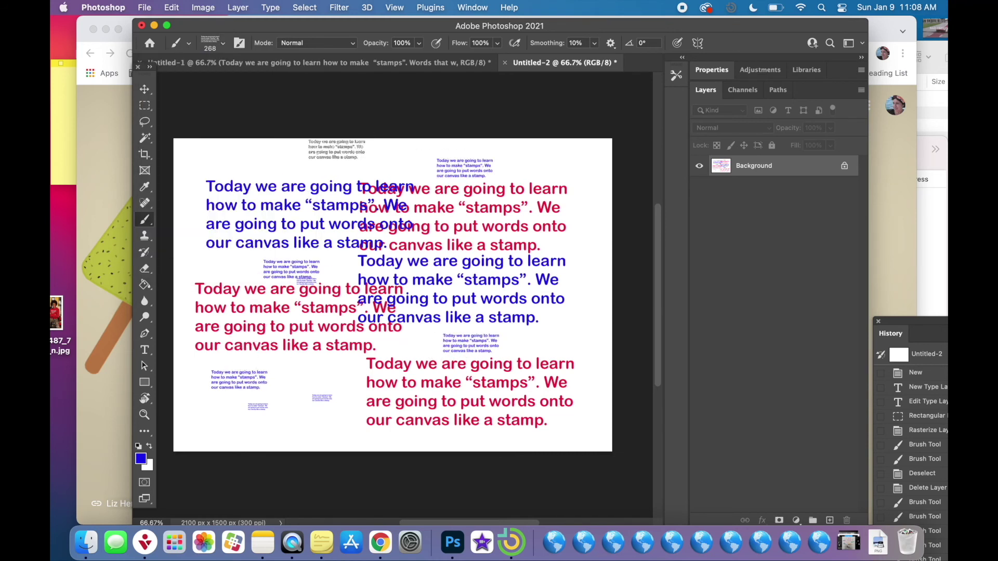
{"action": "left_click", "coordinate": [333, 160]}
{"action": "left_click", "coordinate": [236, 168]}
{"action": "left_click", "coordinate": [566, 163]}
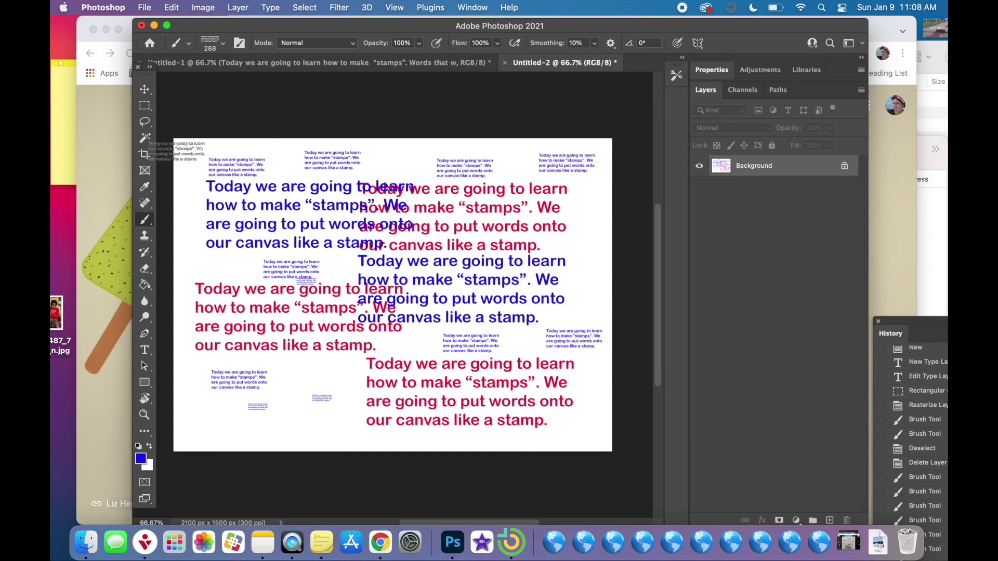
{"action": "left_click", "coordinate": [223, 44]}
{"action": "left_click_drag", "start_coordinate": [259, 84], "coordinate": [336, 99]}
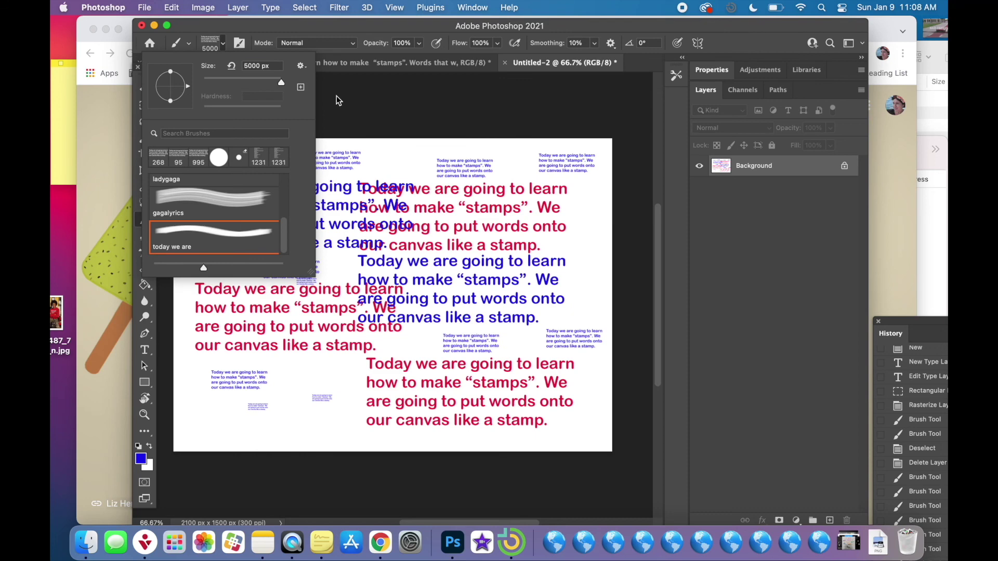
Switch the foreground to bright green (11eb3a) and stamp one huge 5000 px copy.
{"action": "left_click", "coordinate": [140, 458]}
{"action": "left_click", "coordinate": [517, 285]}
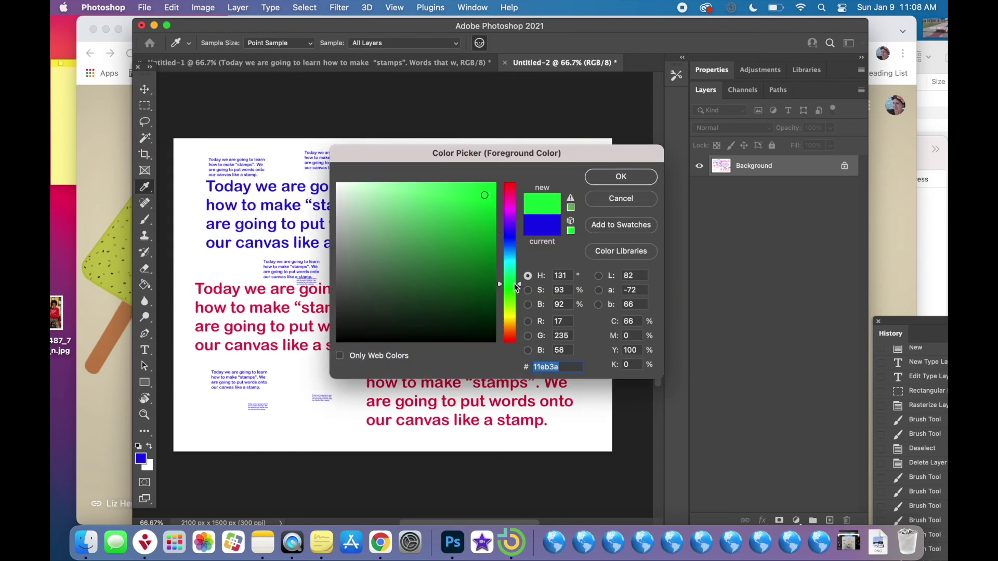
{"action": "left_click", "coordinate": [621, 182]}
{"action": "left_click", "coordinate": [440, 305]}
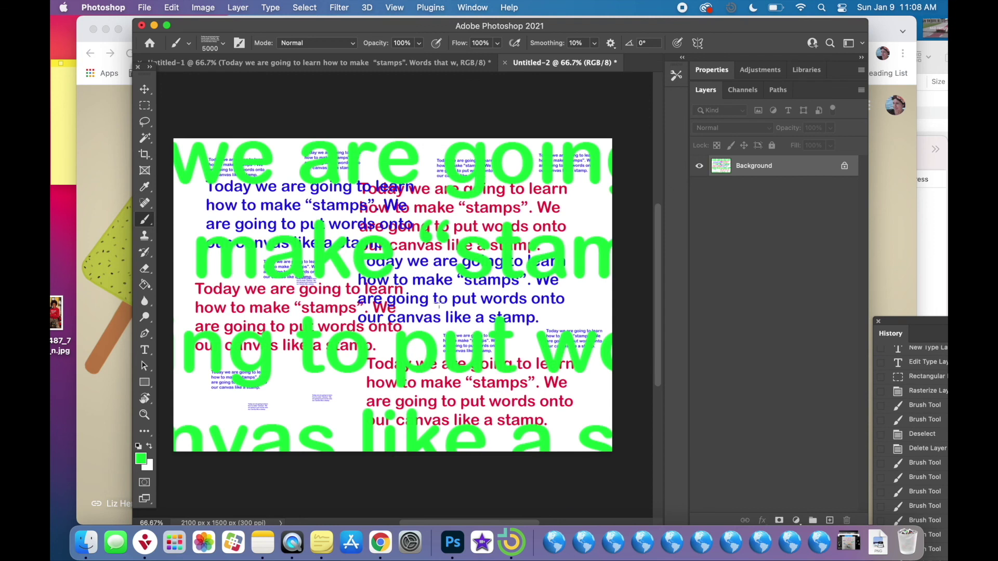